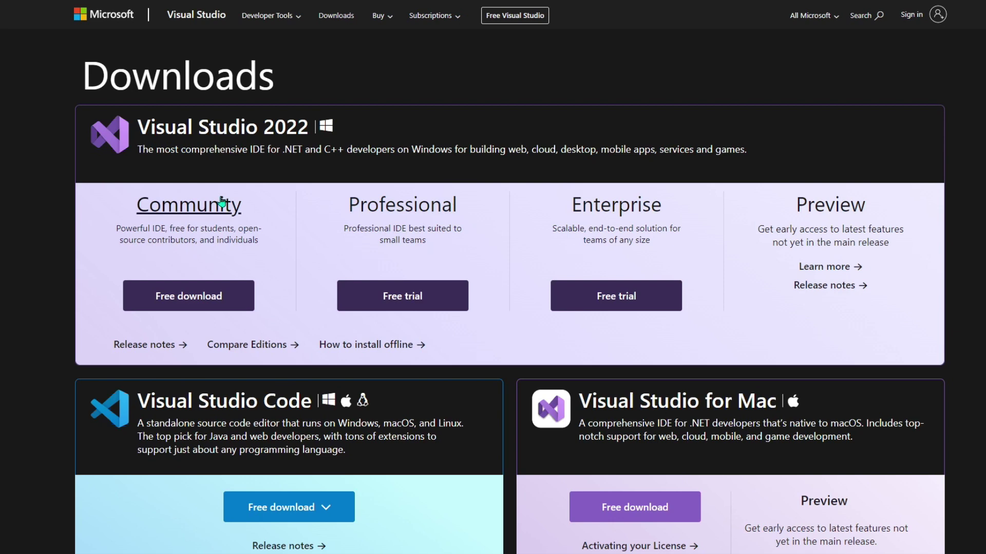
Download the Visual Studio Community installer, run it, approve the UAC prompt and continue
left_click(205, 303)
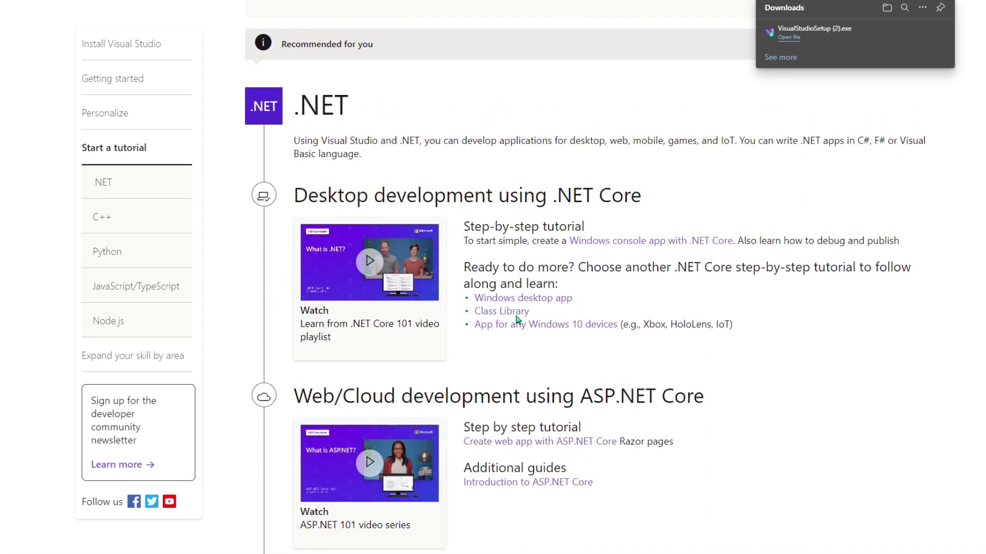
left_click(790, 40)
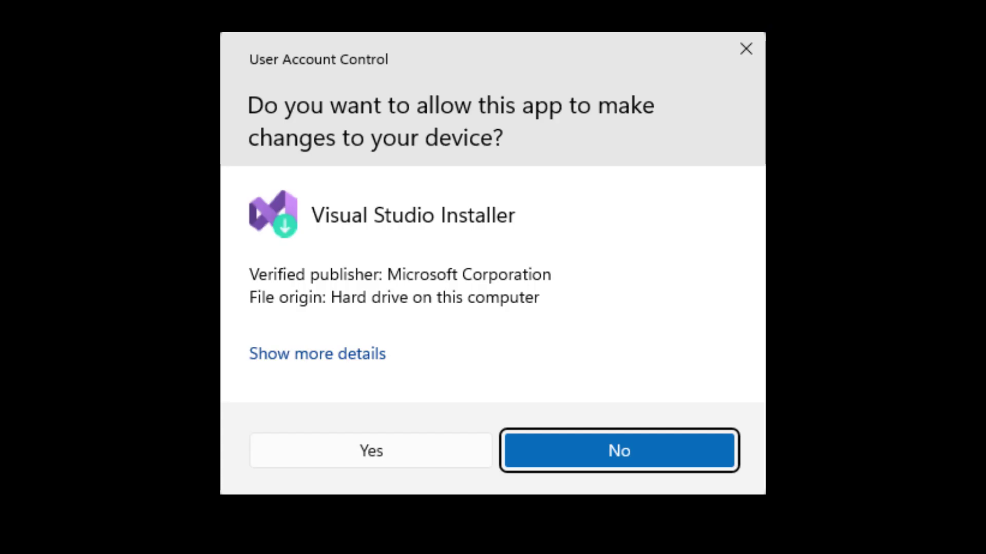
left_click(382, 447)
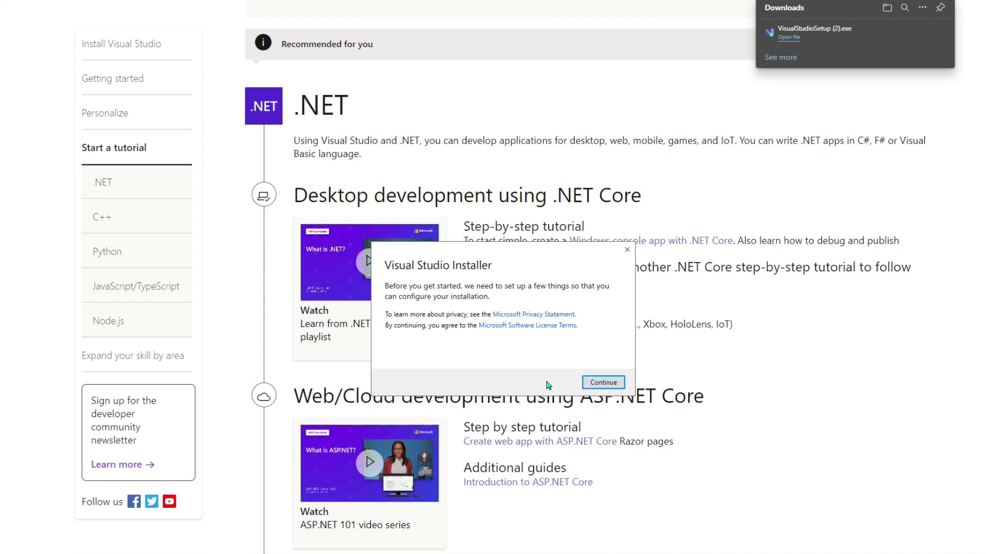
left_click(603, 383)
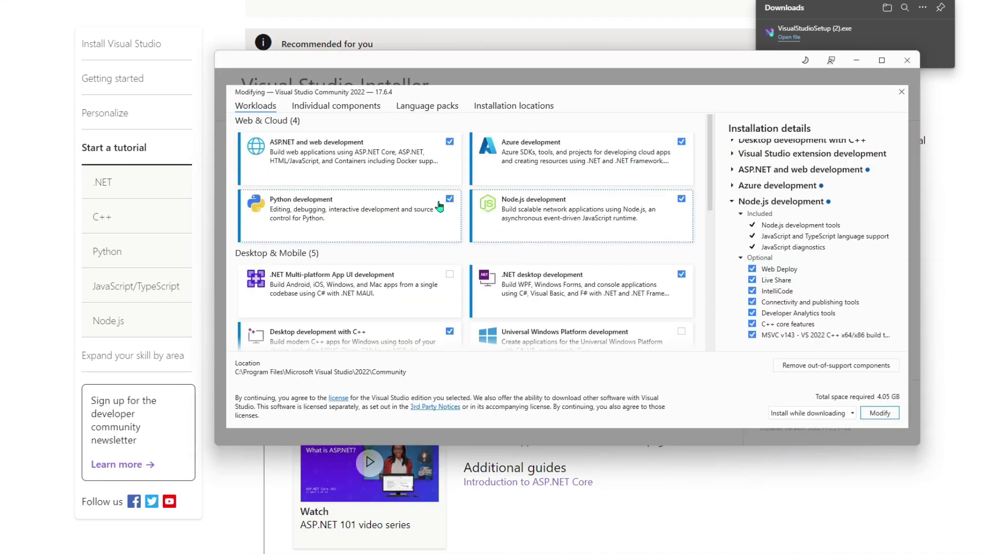
Uncheck the ASP.NET, Azure, Node.js and .NET desktop workloads, keeping 'Install while downloading'
left_click(519, 203)
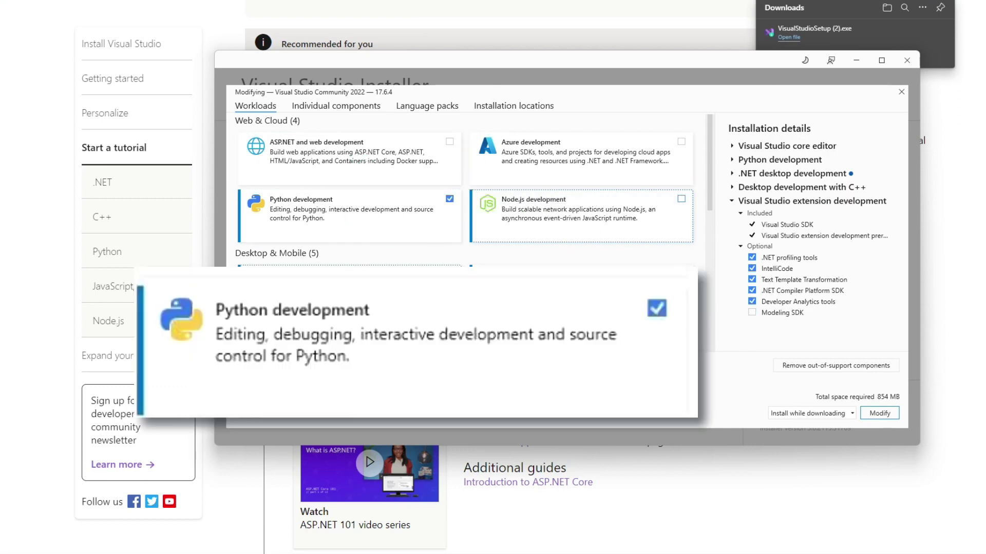
left_click(591, 288)
left_click(590, 339)
scroll(385, 286, "down", 1)
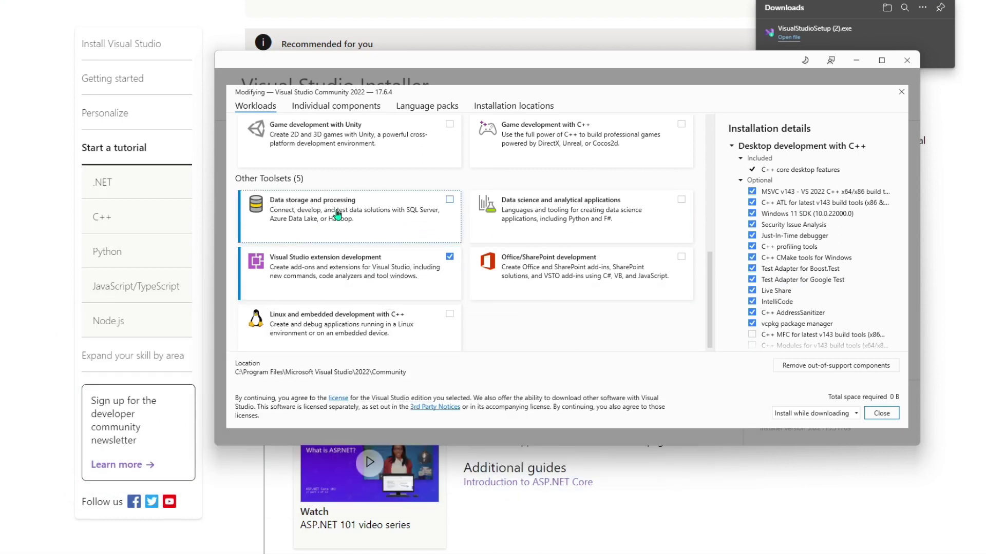
scroll(432, 300, "up", 3)
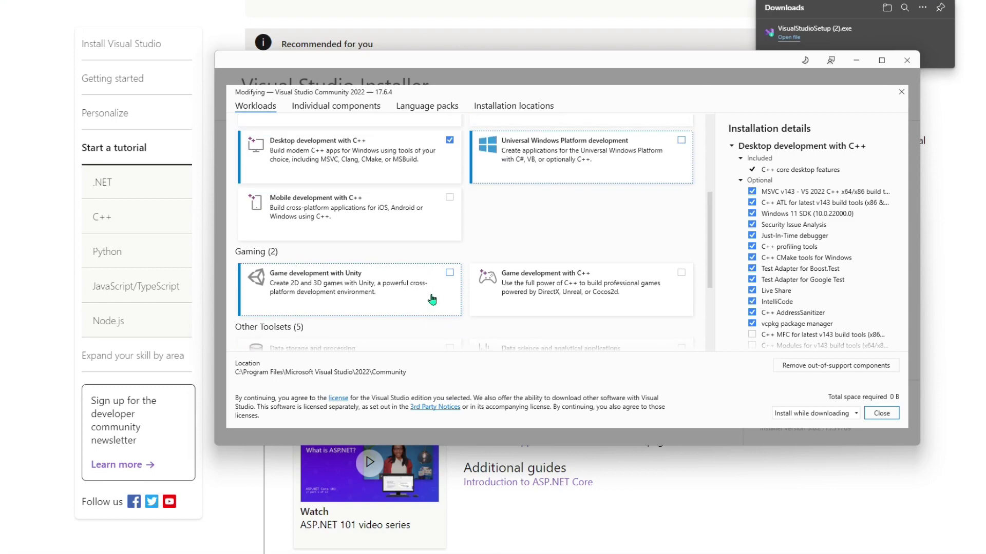
scroll(432, 299, "up", 5)
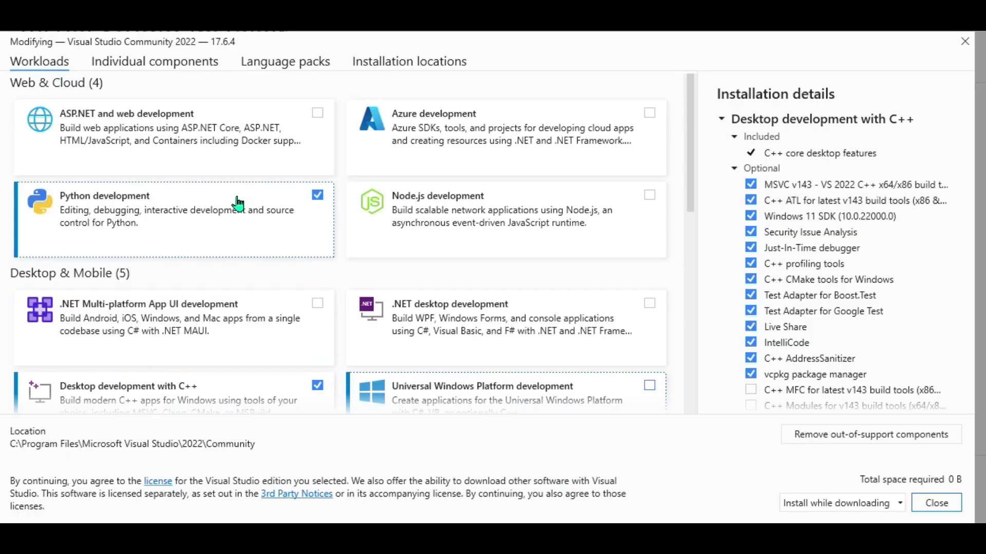
scroll(237, 204, "down", 3)
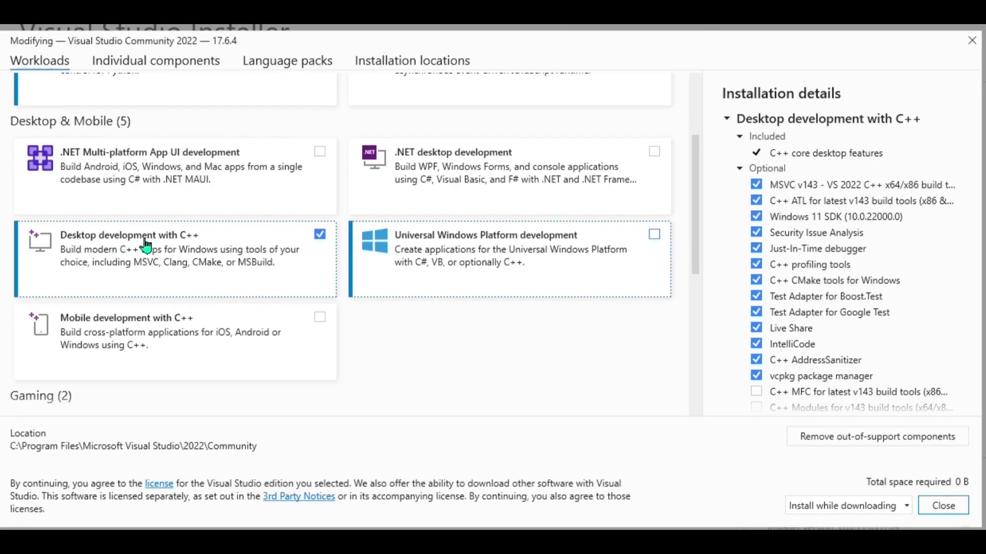
scroll(146, 245, "down", 5)
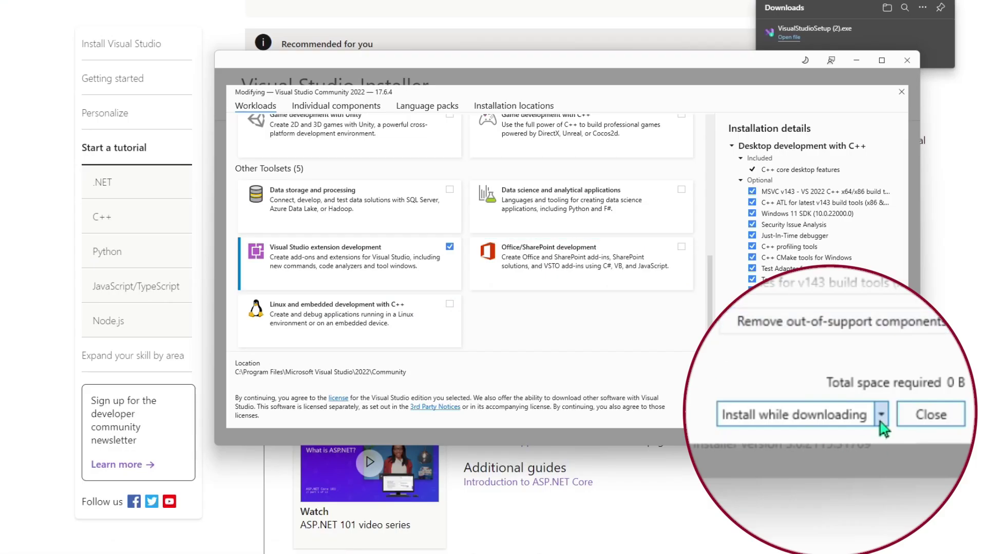
left_click(880, 421)
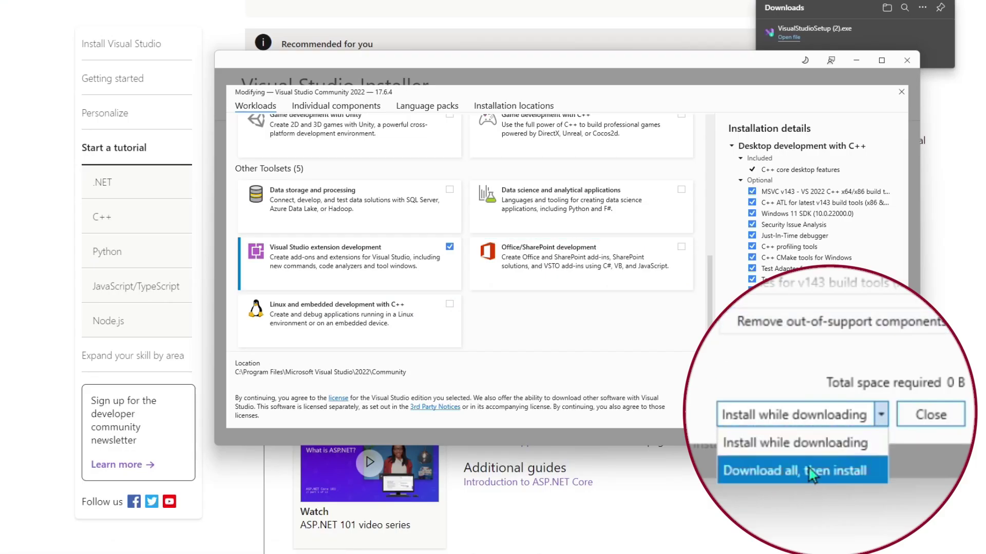
left_click(795, 443)
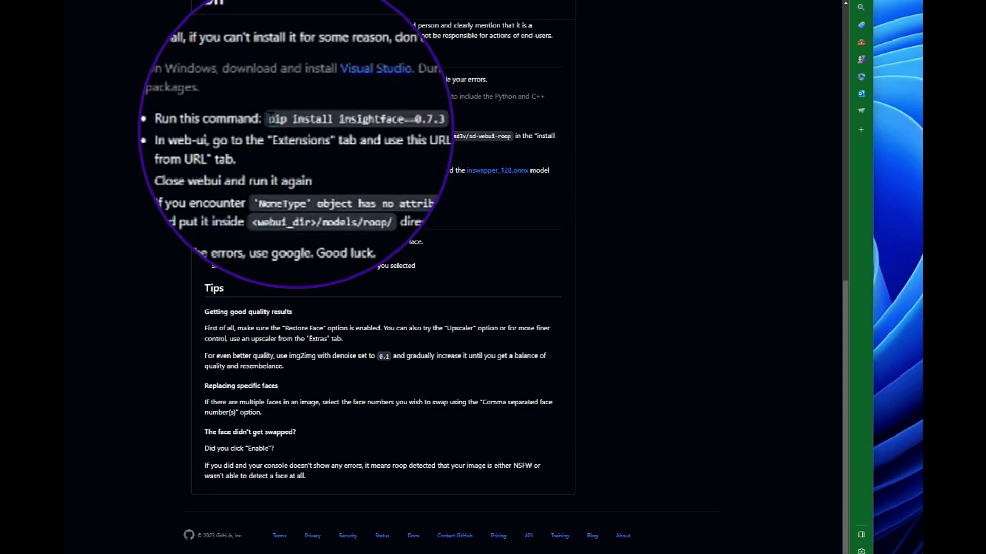
Highlight the README's insightface pip install command and open a Command Prompt via Win+R 'cmd'
left_click_drag(272, 116, 443, 119)
key("ctrl+c")
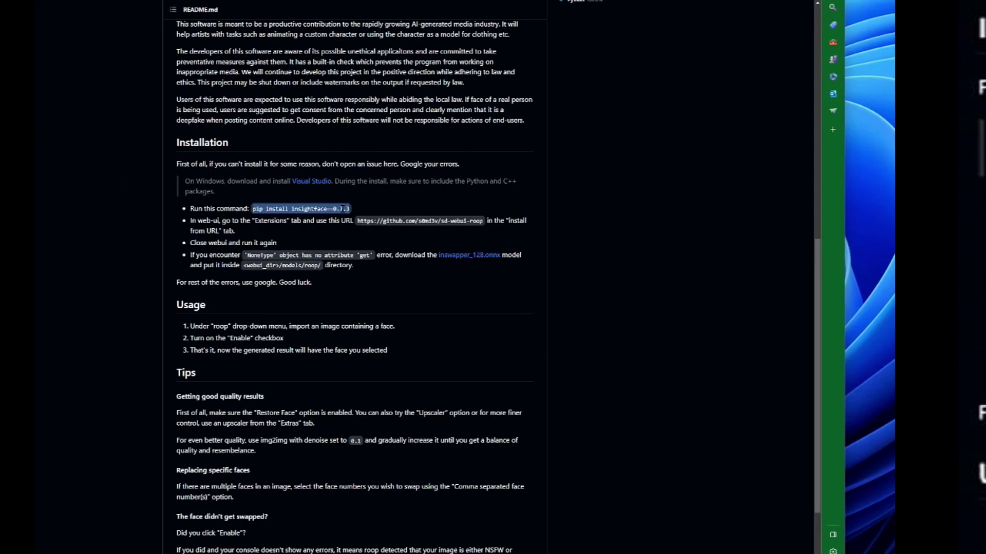
key("super")
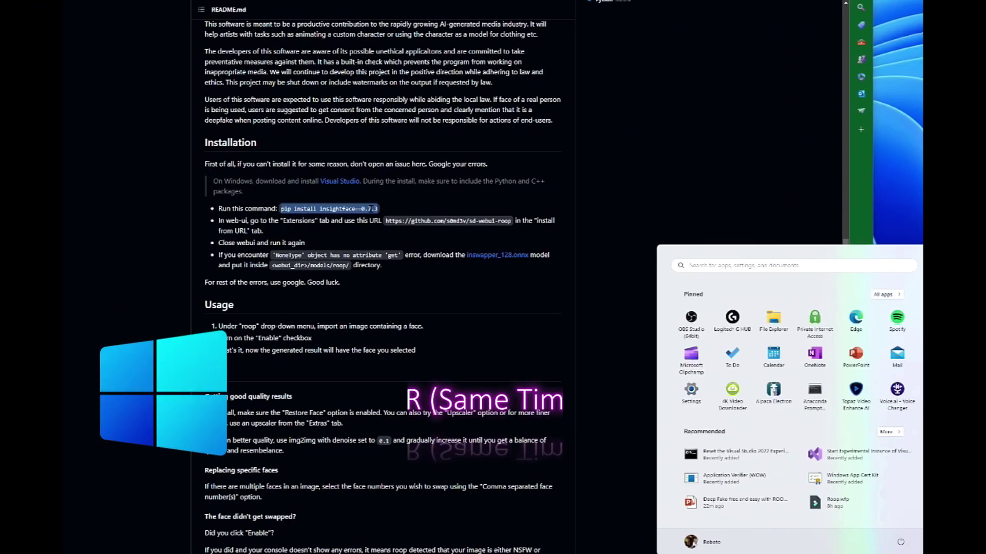
key("super+r")
type("cmd")
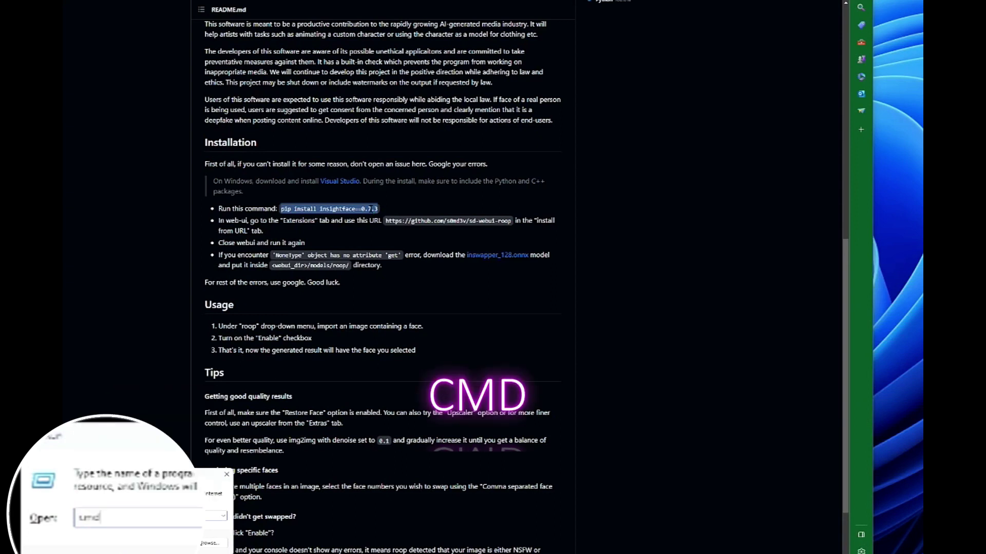
key("Return")
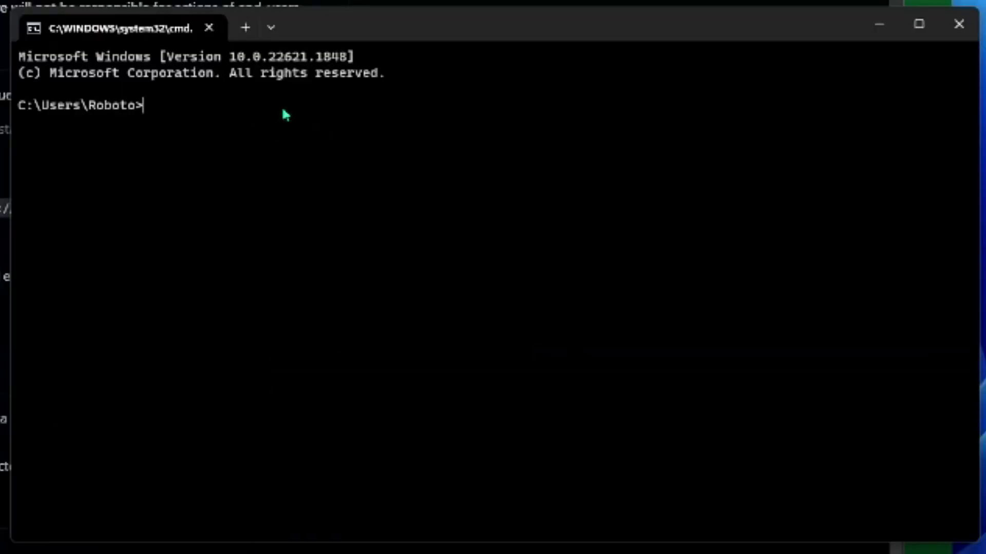
Paste and run 'pip install insightface==0.7.3' in the Command Prompt
key("ctrl+v")
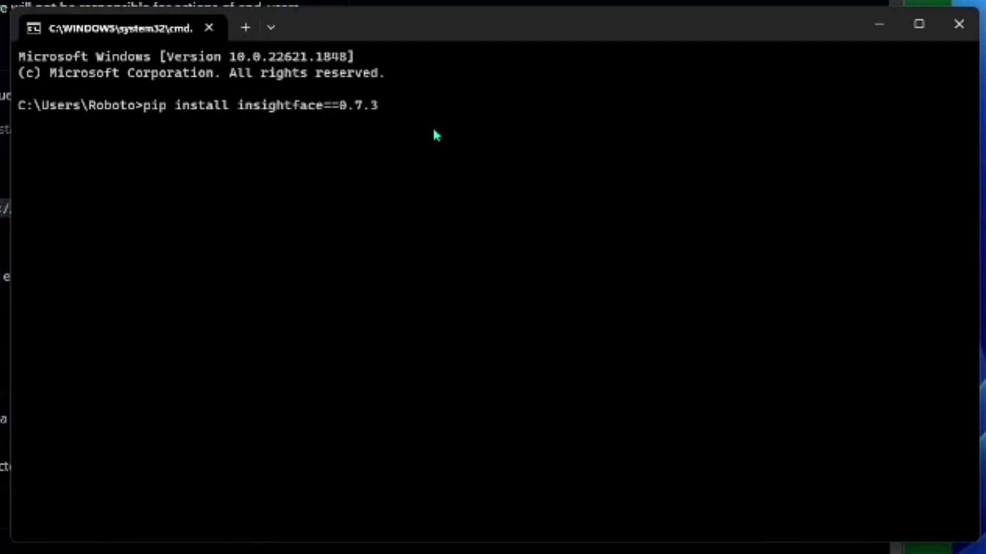
key("Return")
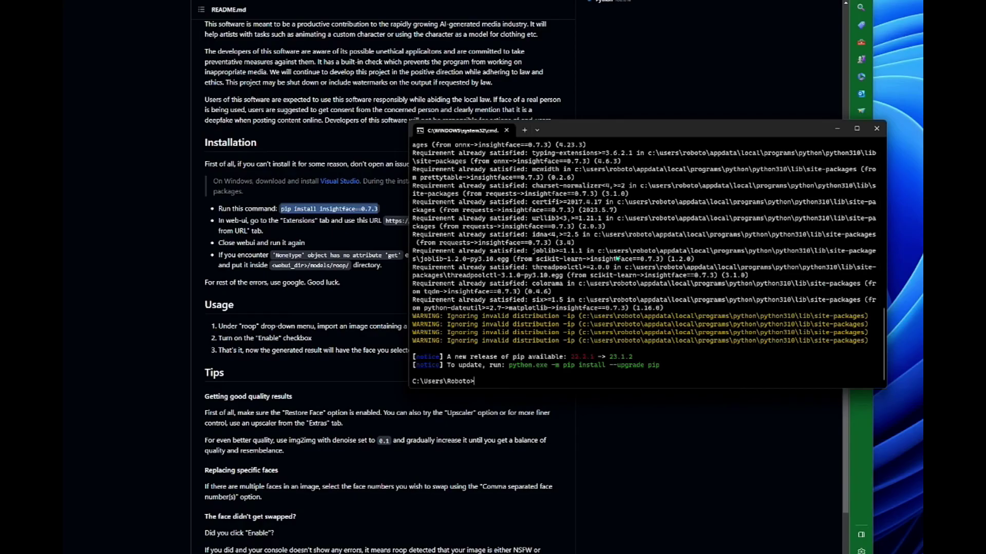
scroll(618, 258, "up", 10)
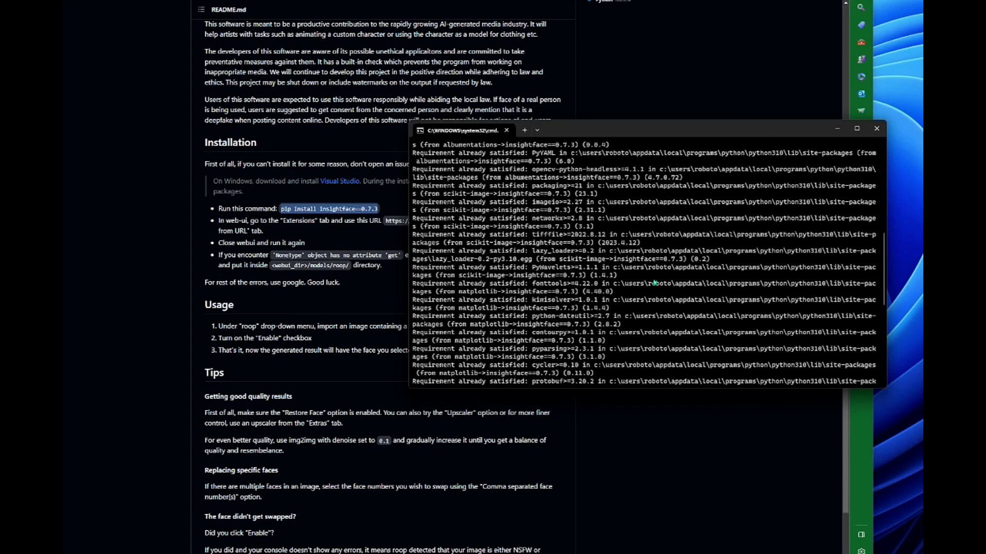
scroll(650, 280, "down", 10)
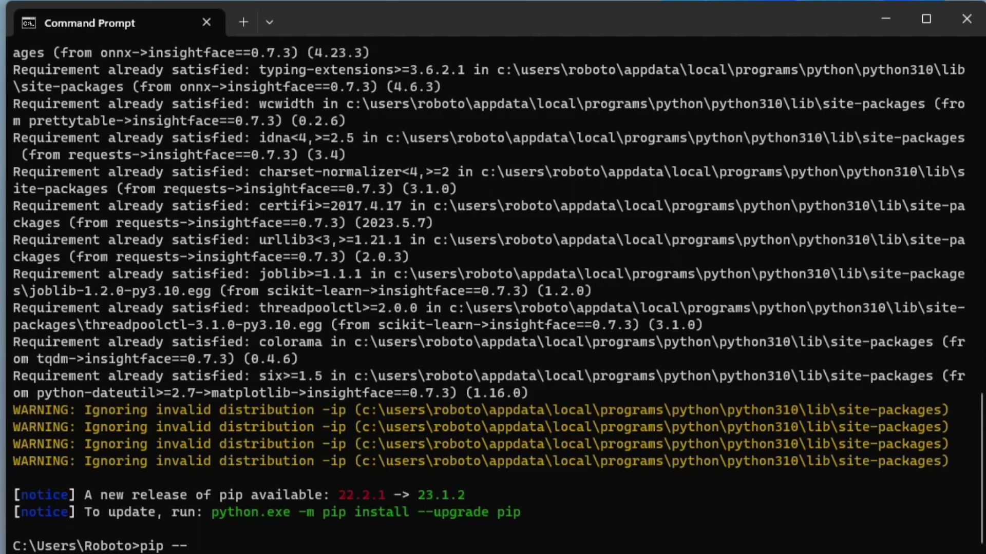
Check the installed pip version and print the PATH with 'echo %path%'
type("version")
key("Return")
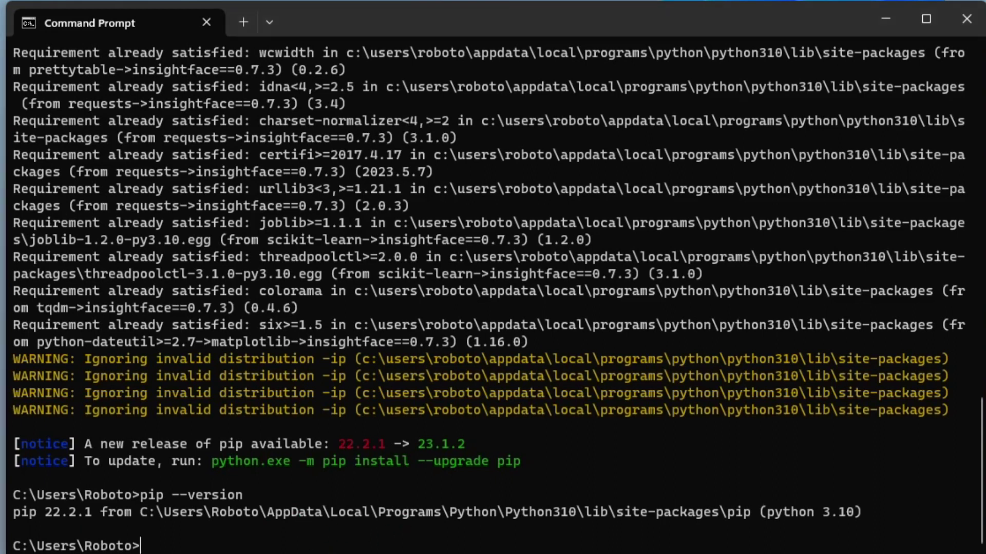
type("echo %path%")
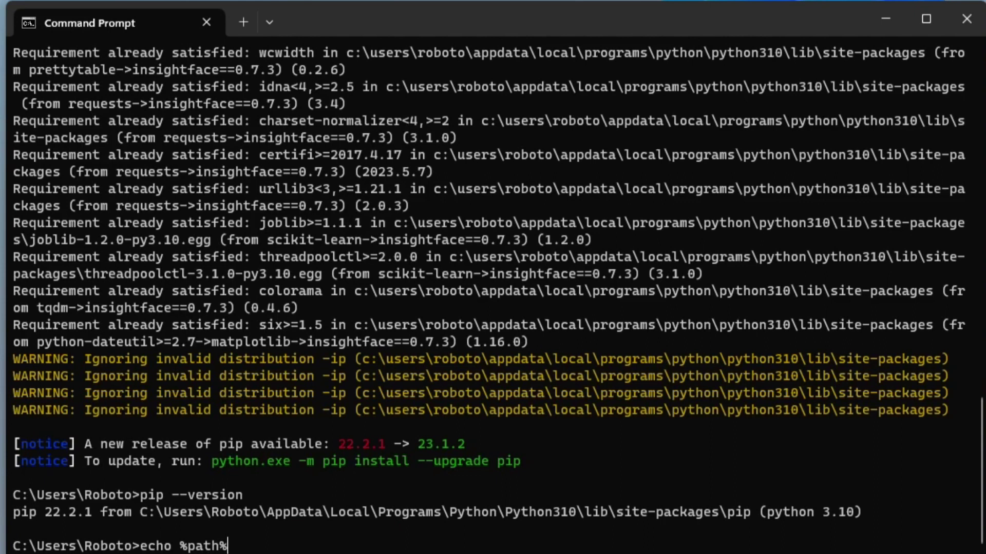
key("Return")
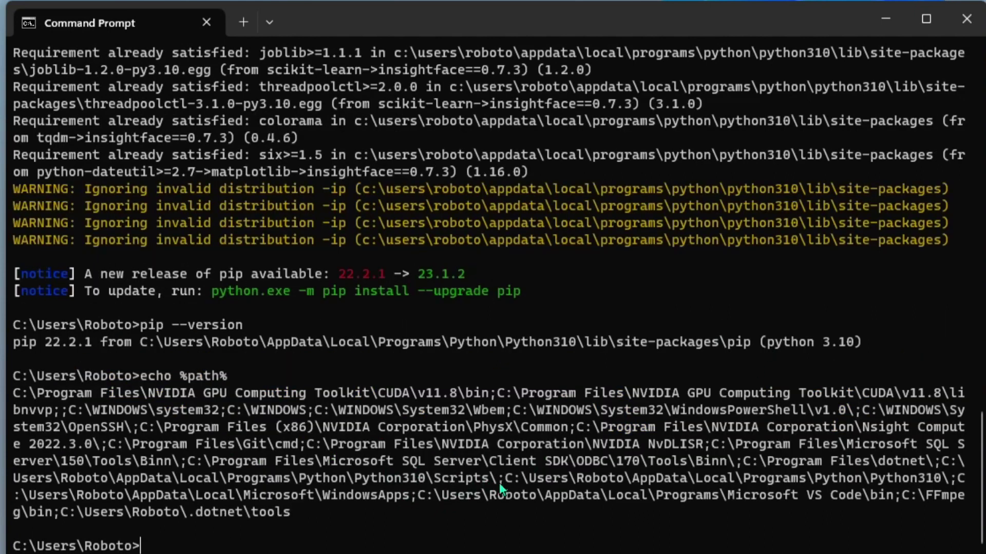
Mark the Python310 Scripts entry, then run 'python -m pip install pip==22.2.1'
left_click_drag(435, 484, 753, 464)
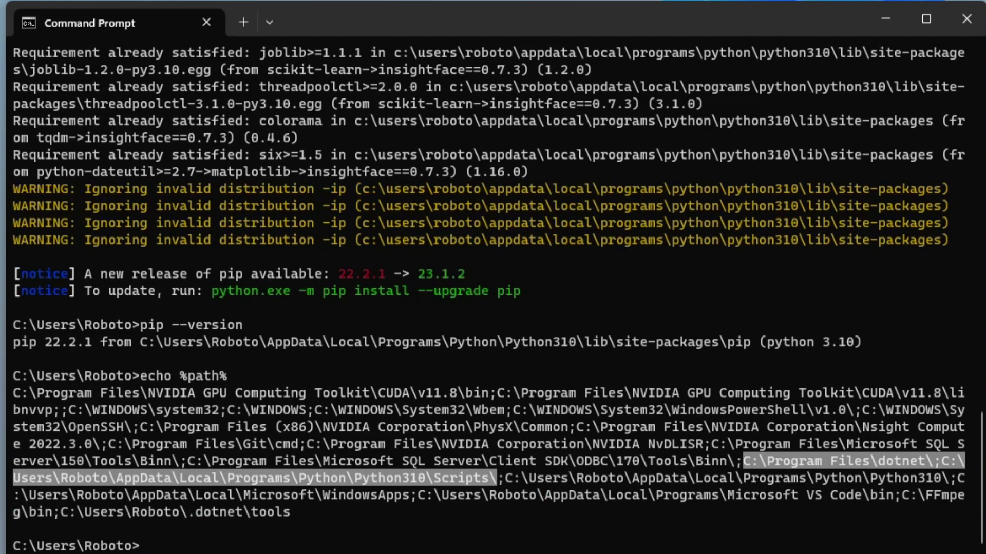
key("ctrl+c")
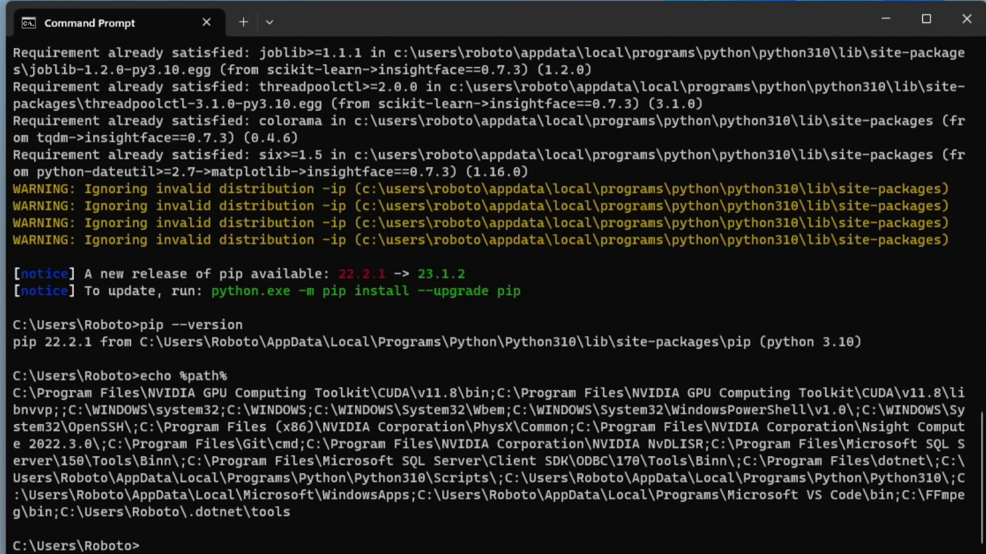
type("python -m pip in")
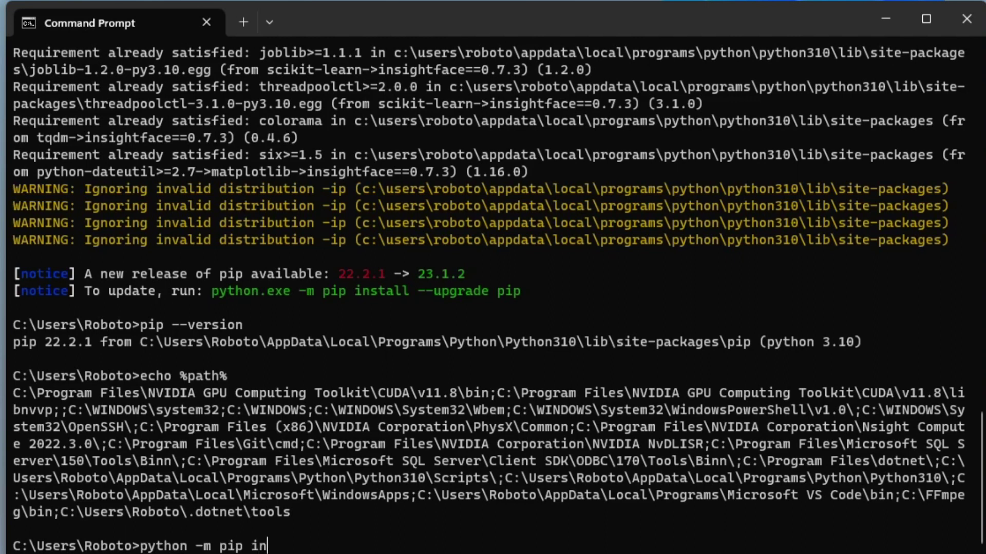
type("stall pip==22.2.")
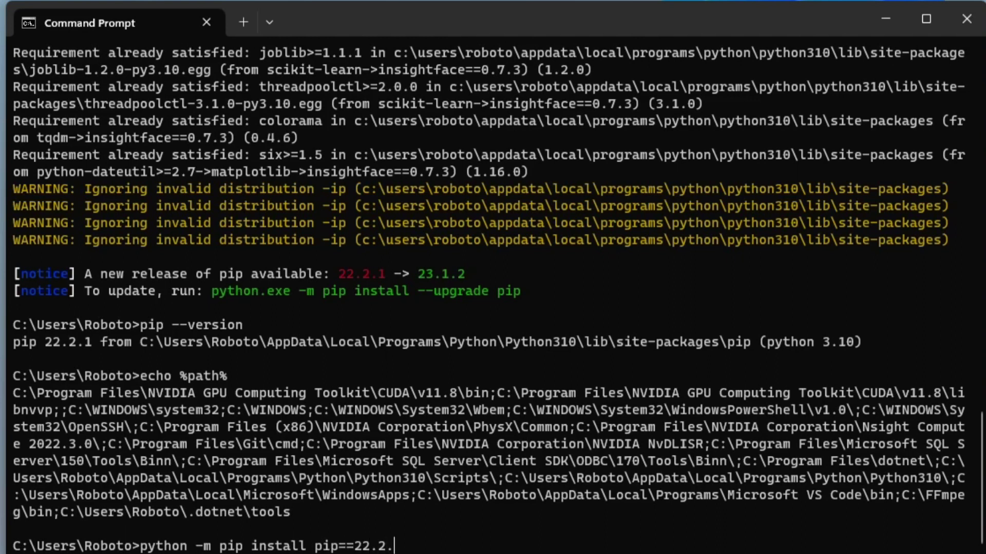
type("1")
key("Return")
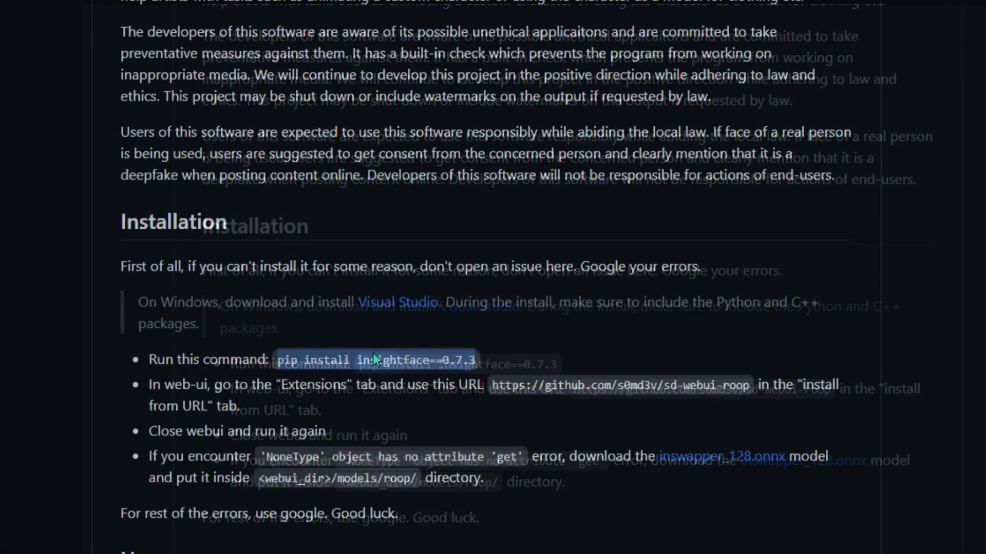
Copy the README's insightface install command, rerun it in Command Prompt, and select the 'NoneType' error text
right_click(373, 354)
left_click(427, 368)
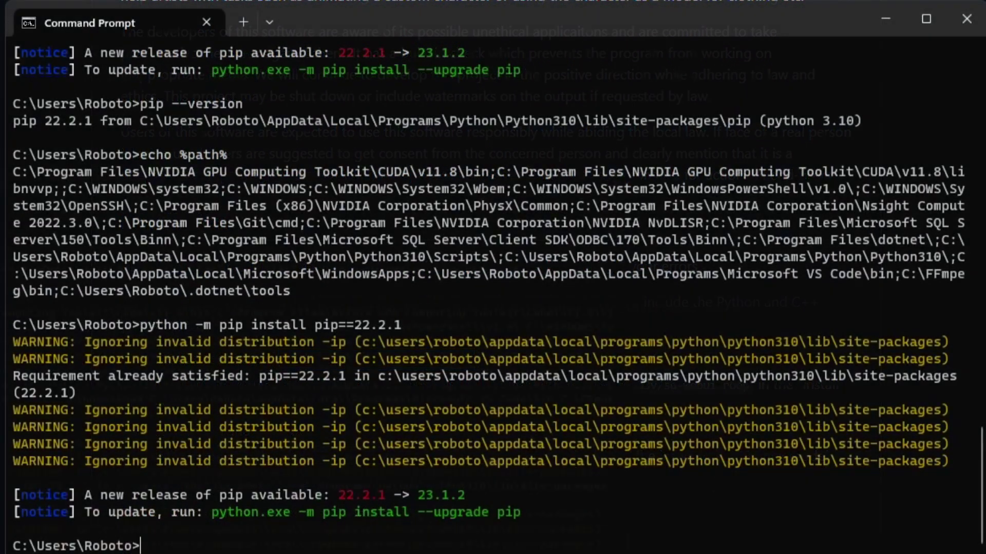
right_click(235, 534)
key("Return")
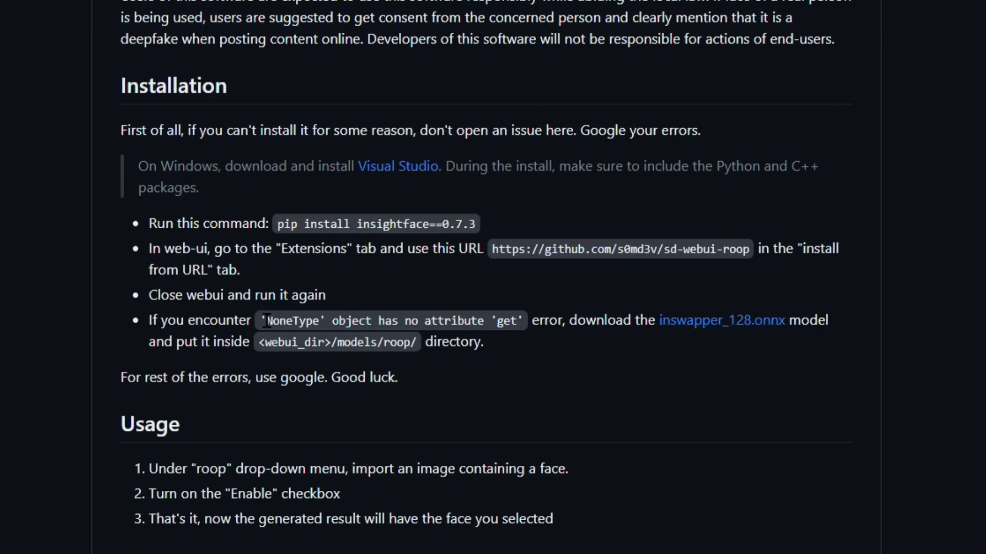
left_click_drag(261, 320, 398, 320)
left_click(637, 448)
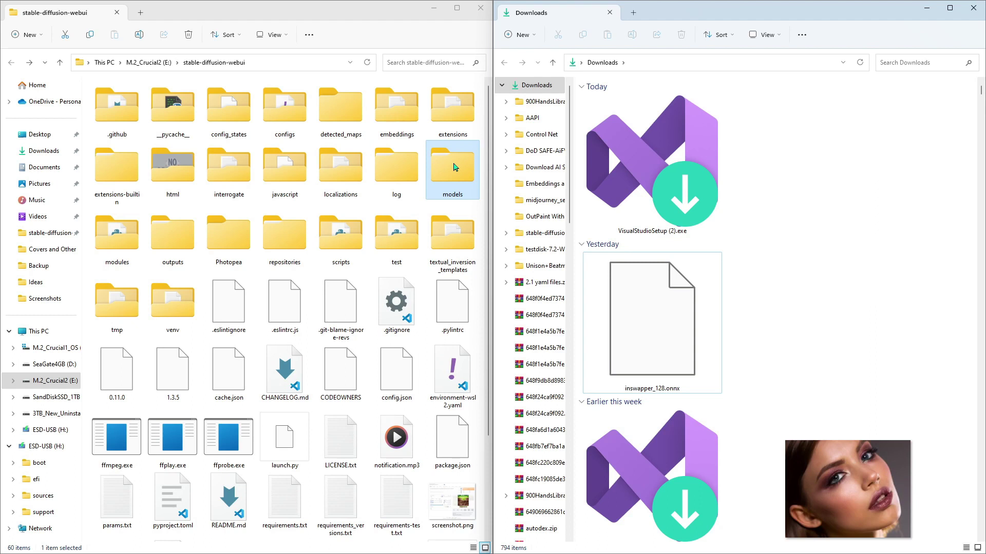
Open models\roop in the web UI folder and drag inswapper_128.onnx from Downloads into it
double_click(453, 167)
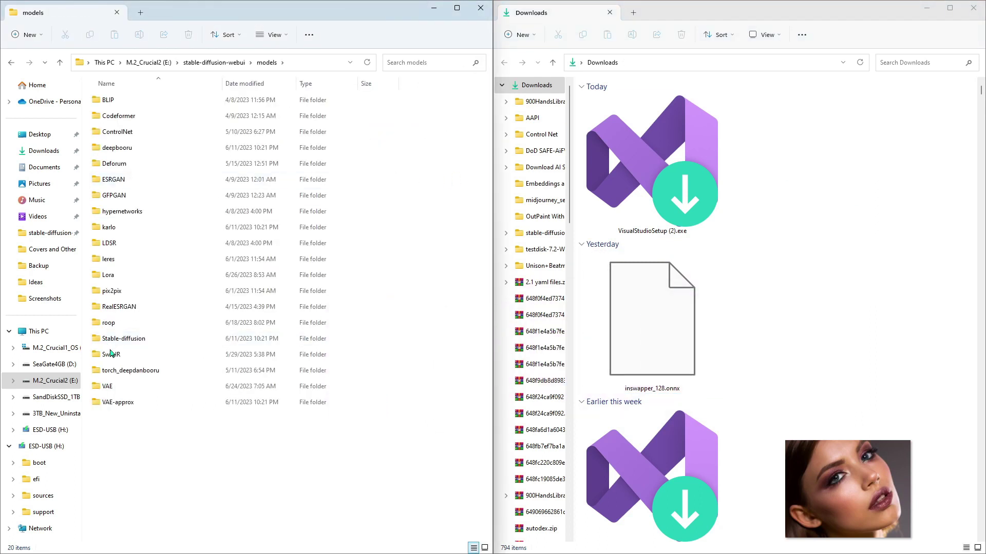
double_click(109, 323)
left_click(642, 304)
left_click_drag(642, 304, 220, 190)
key("Escape")
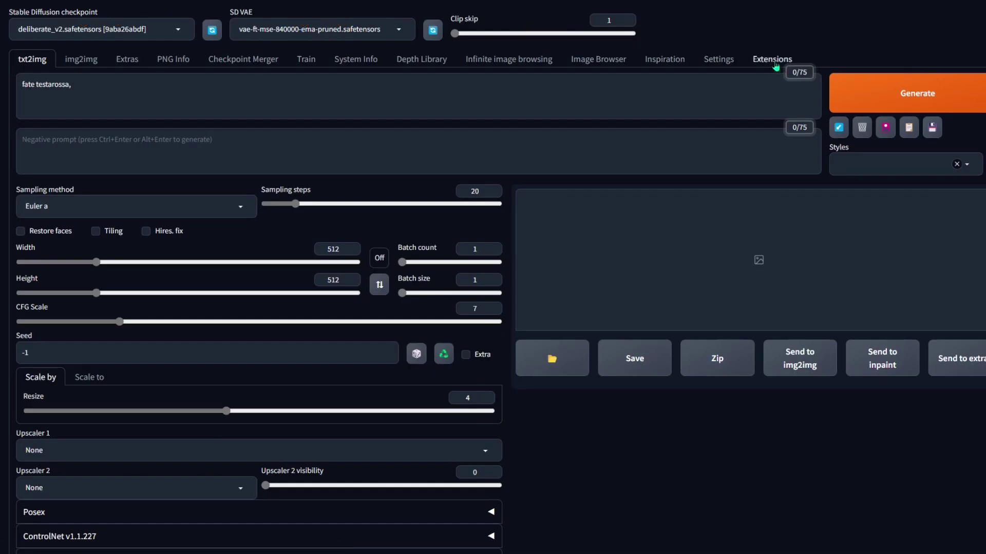
left_click(768, 63)
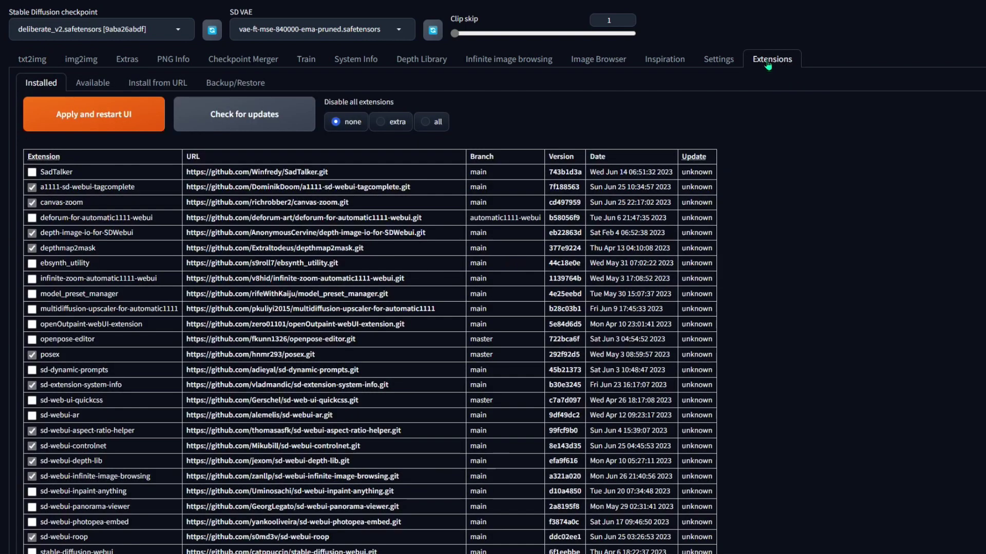
left_click(103, 86)
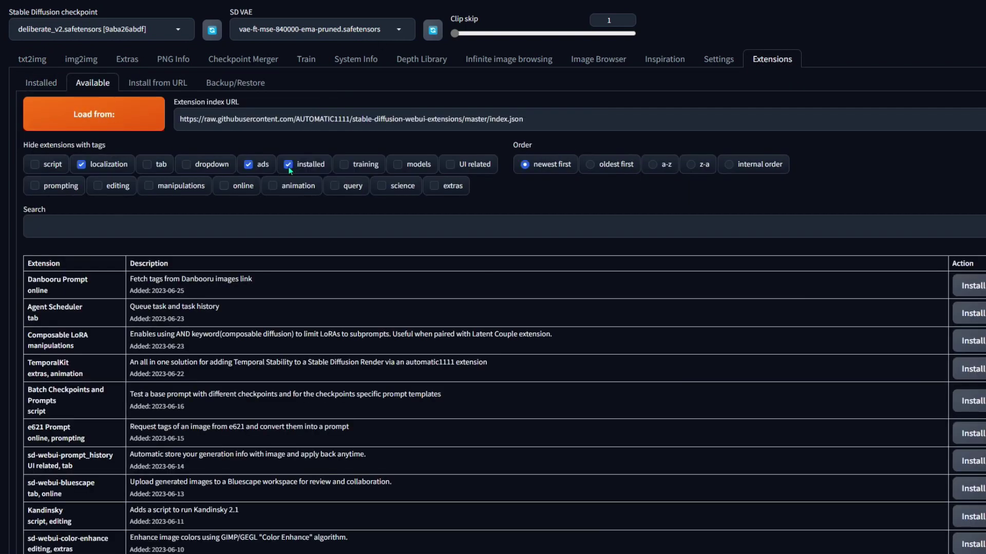
left_click(297, 169)
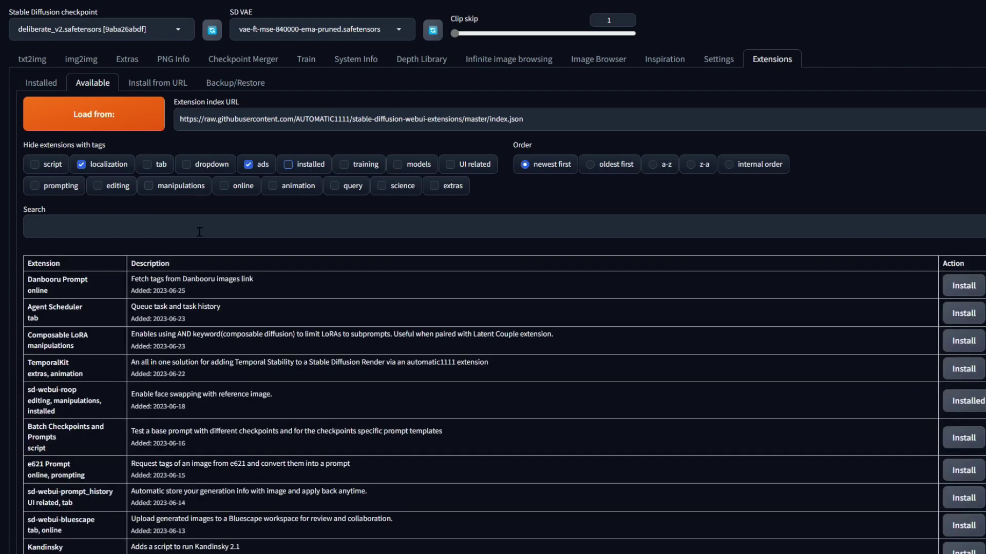
left_click(116, 124)
left_click(116, 232)
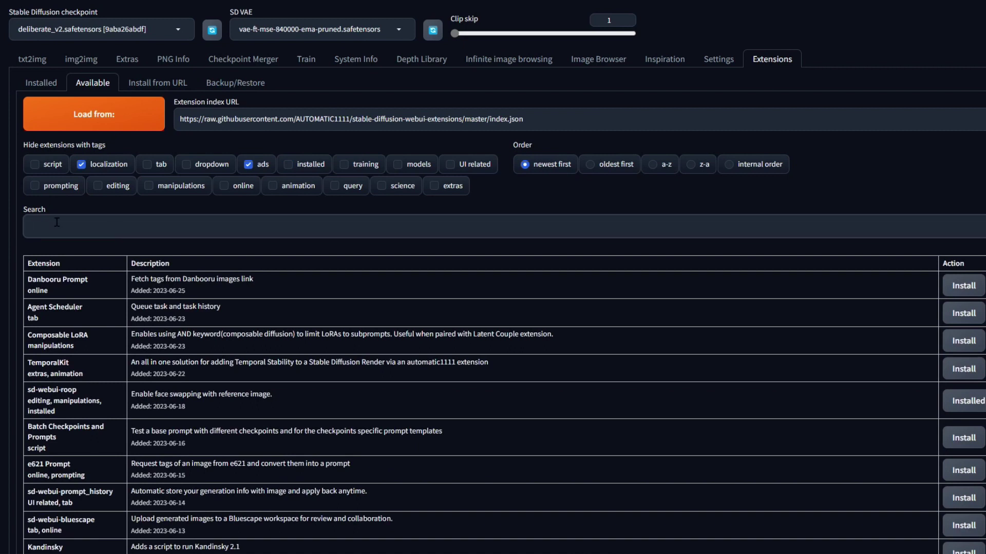
type("roop")
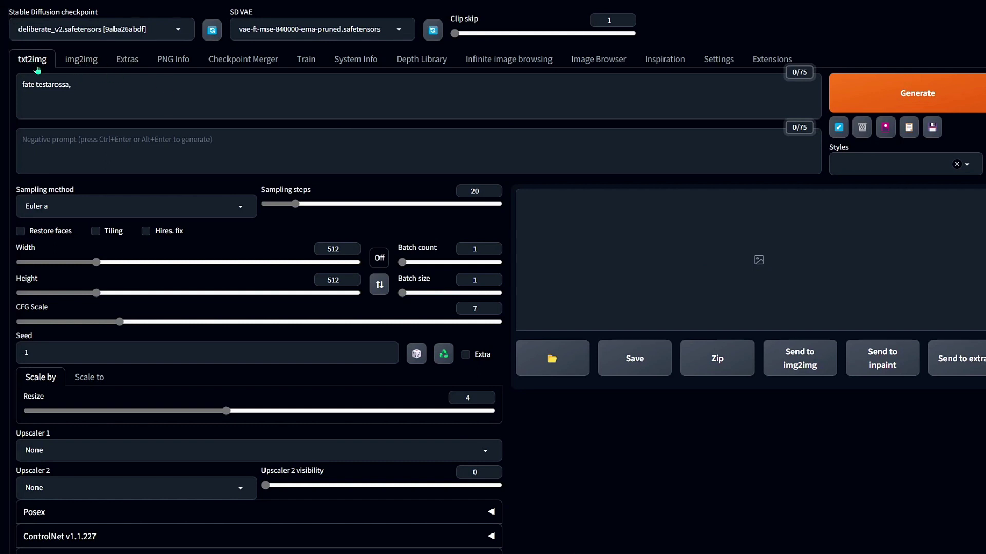
Scroll down txt2img and expand the roop v0.0.2 section
scroll(43, 440, "down", 2)
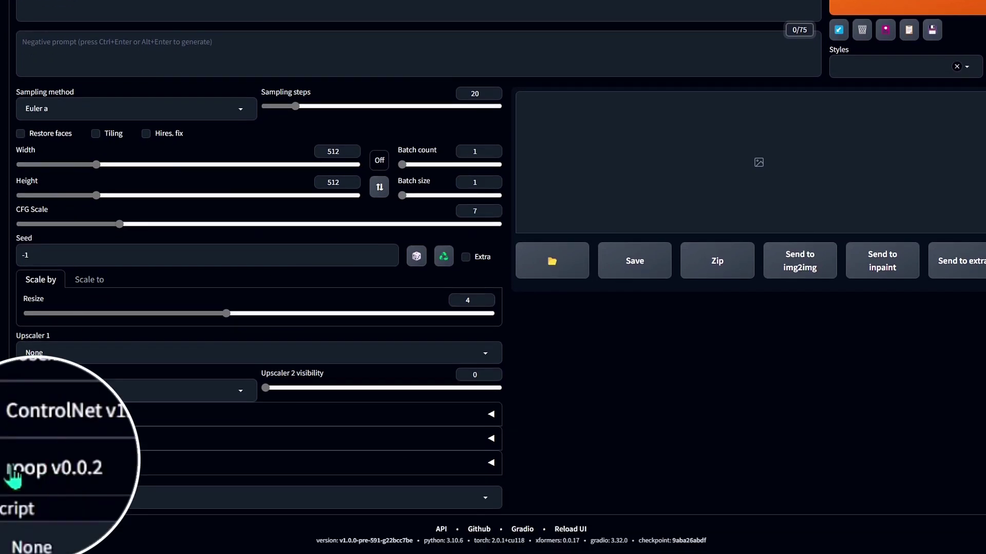
left_click(72, 468)
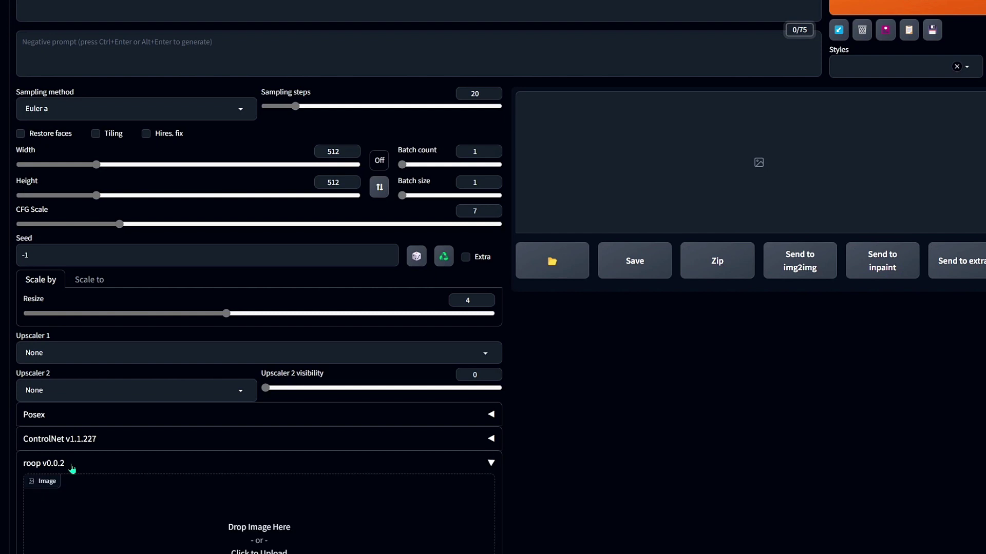
scroll(72, 468, "down", 7)
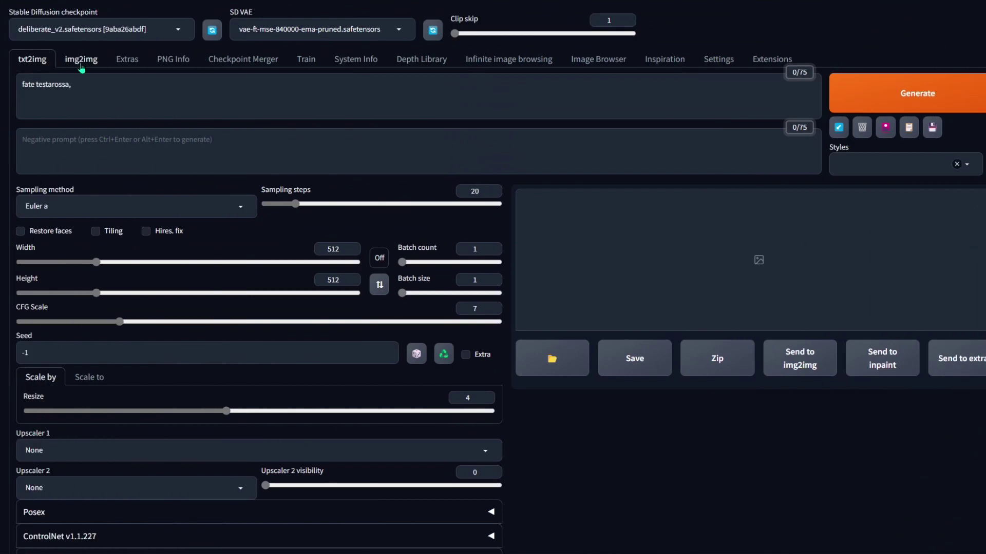
Inspect the roop section and Inpaint area on img2img, then return to txt2img
left_click(79, 62)
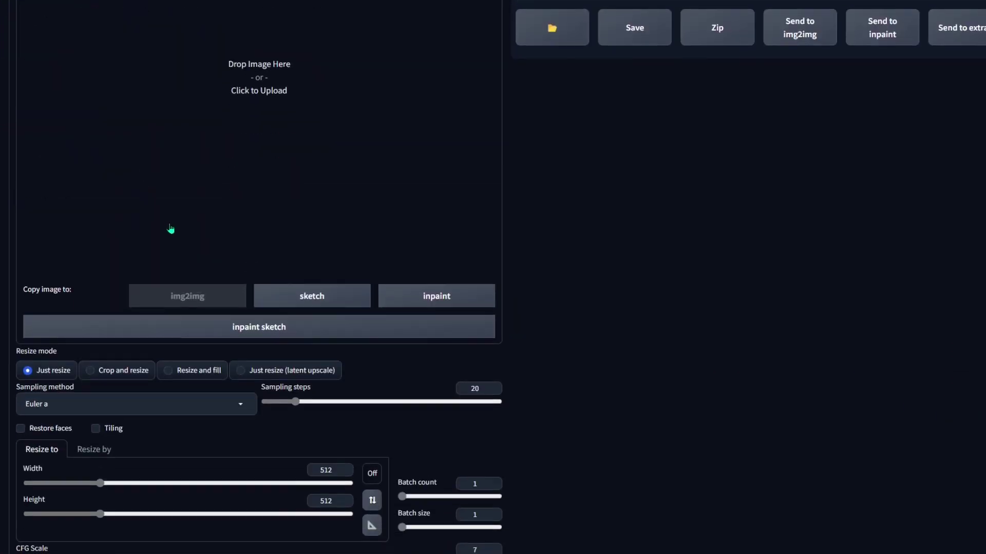
scroll(175, 246, "down", 5)
scroll(93, 436, "down", 2)
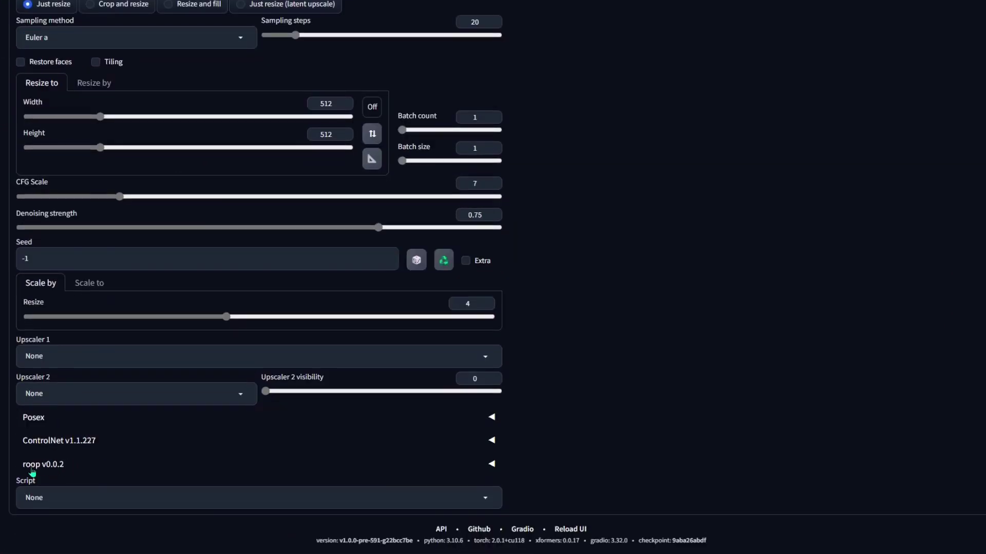
left_click(62, 465)
scroll(219, 443, "down", 4)
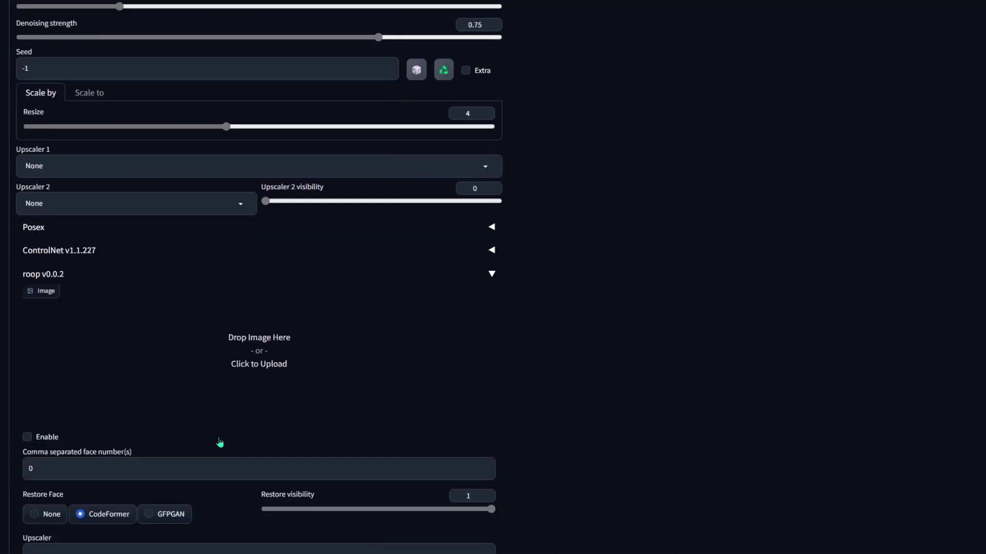
scroll(349, 346, "up", 15)
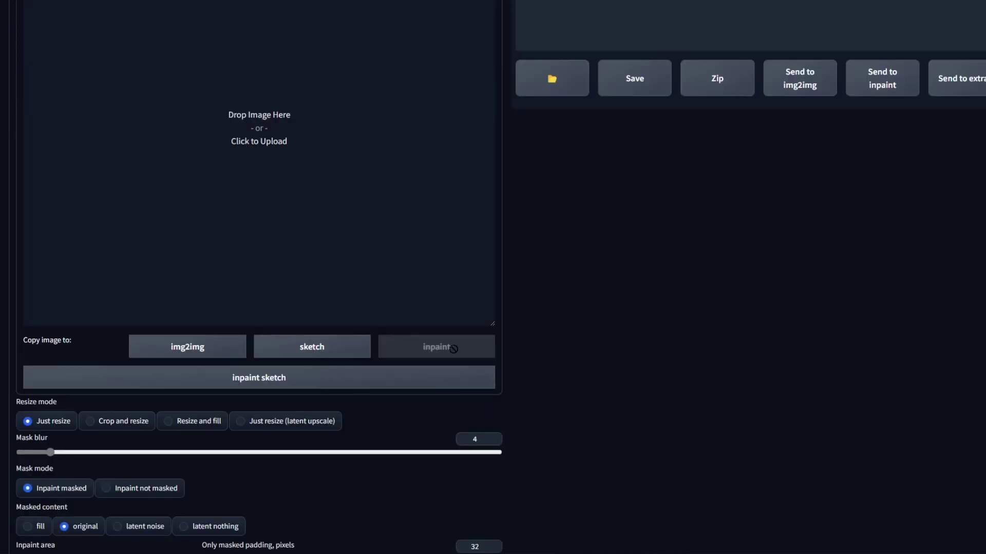
scroll(453, 349, "down", 12)
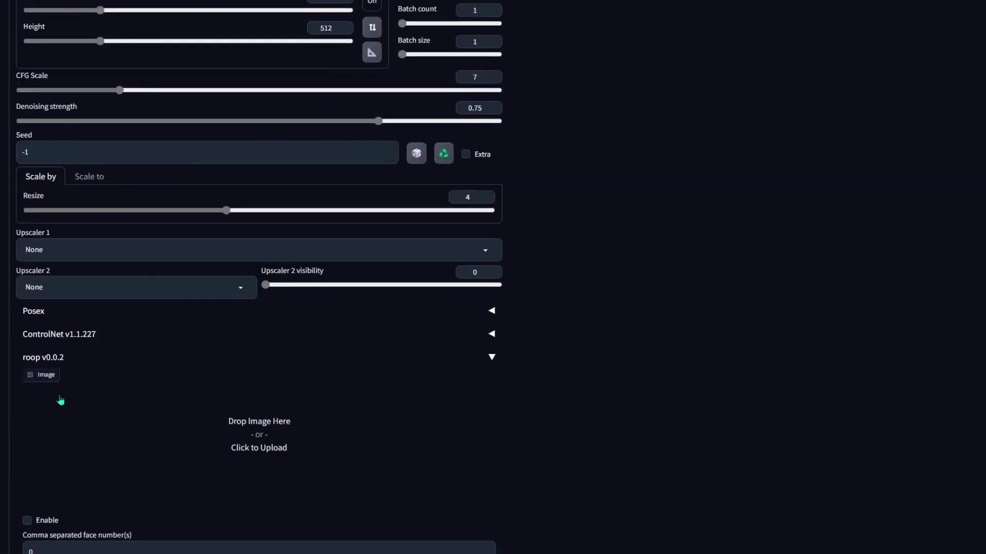
scroll(138, 145, "up", 15)
left_click(38, 64)
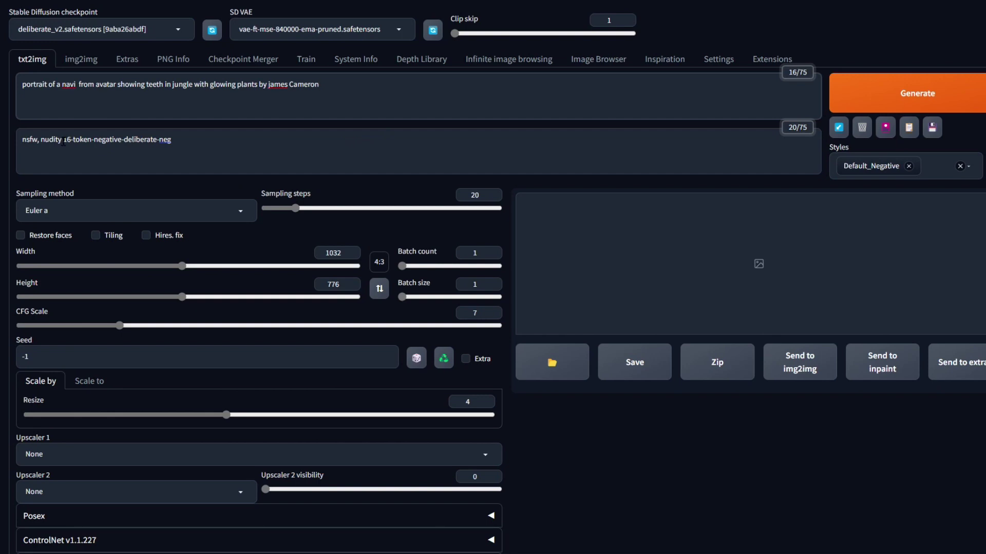
left_click(164, 148)
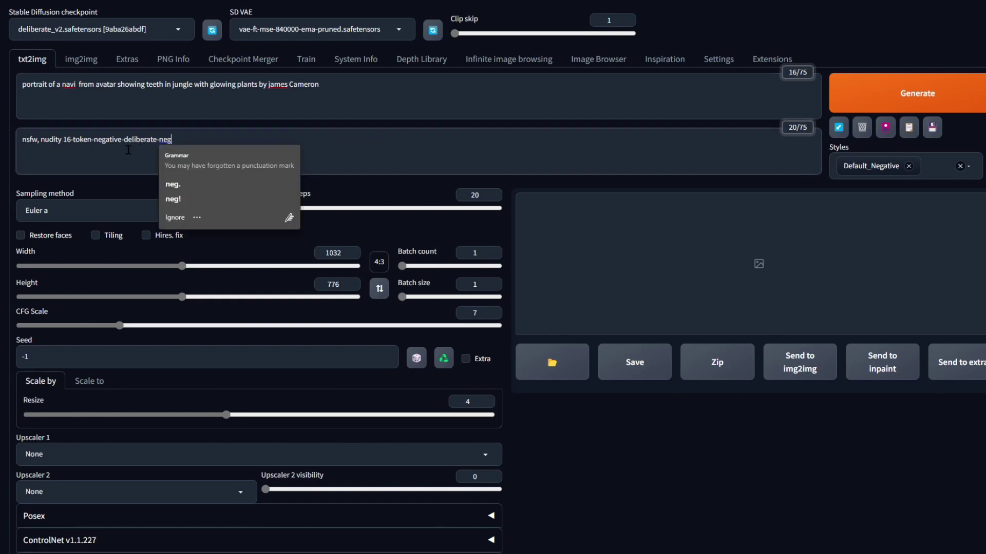
left_click_drag(75, 139, 199, 144)
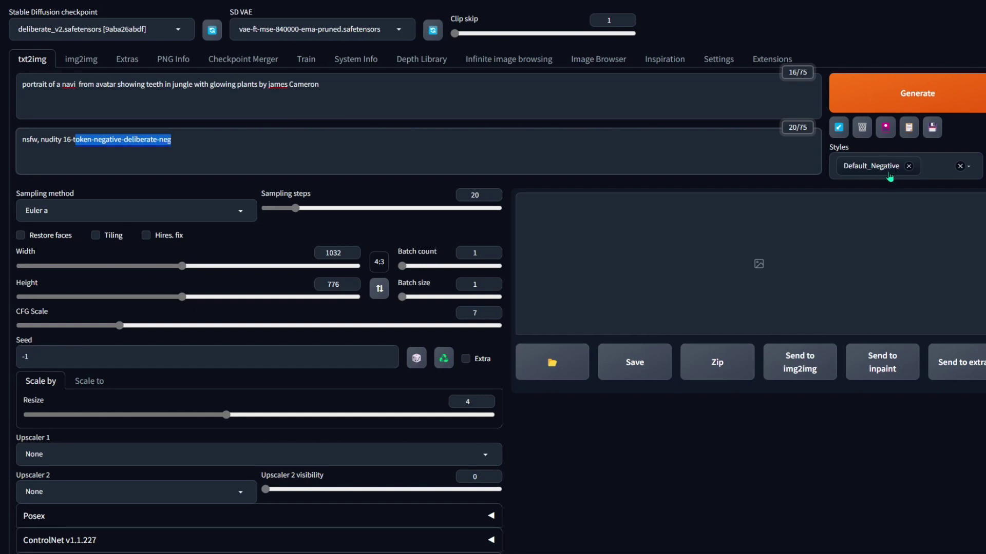
key("Right")
key("Return")
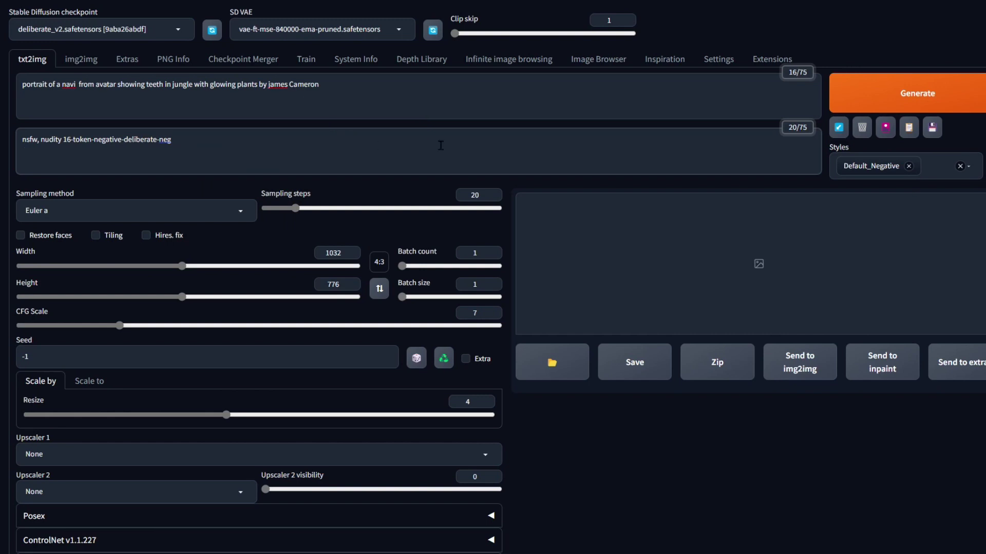
left_click(932, 127)
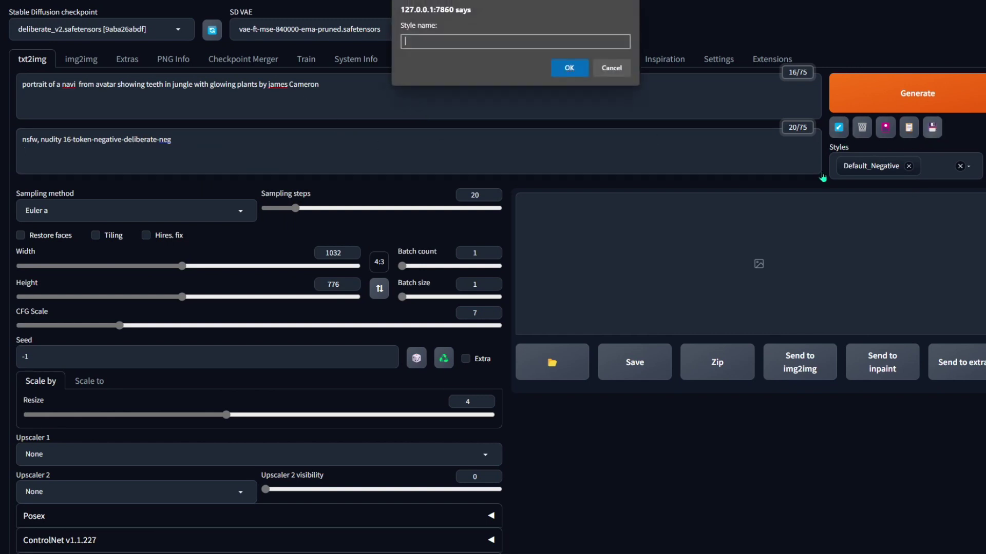
left_click(612, 69)
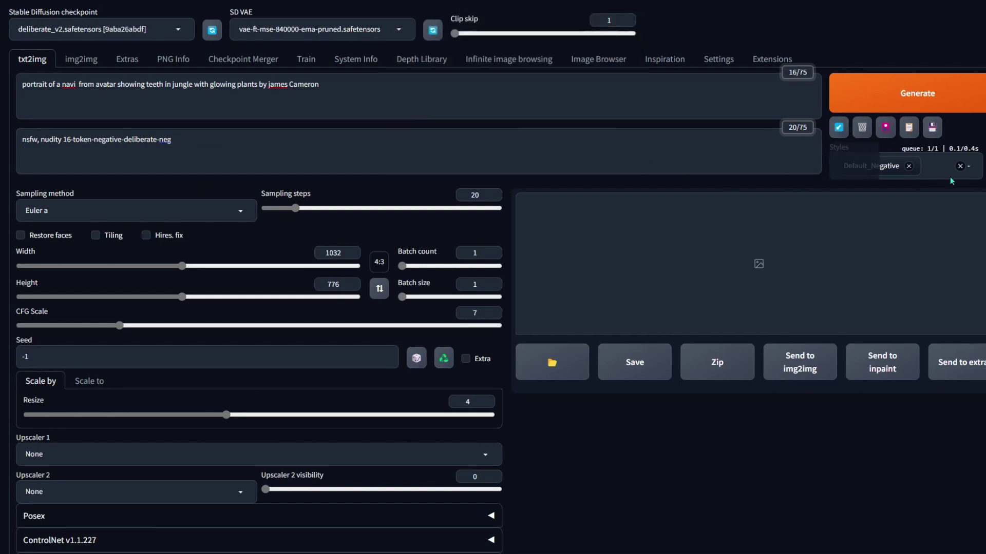
left_click(936, 168)
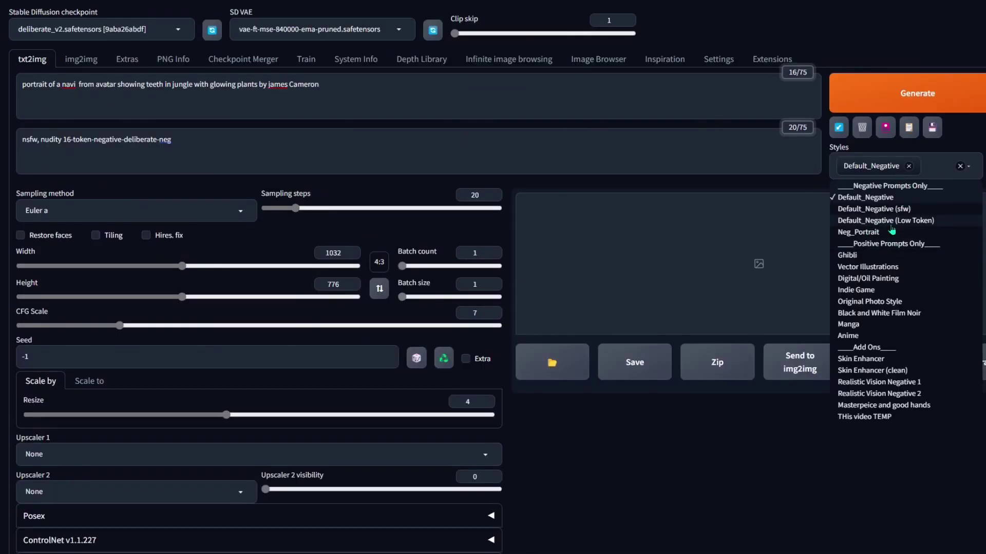
left_click(892, 226)
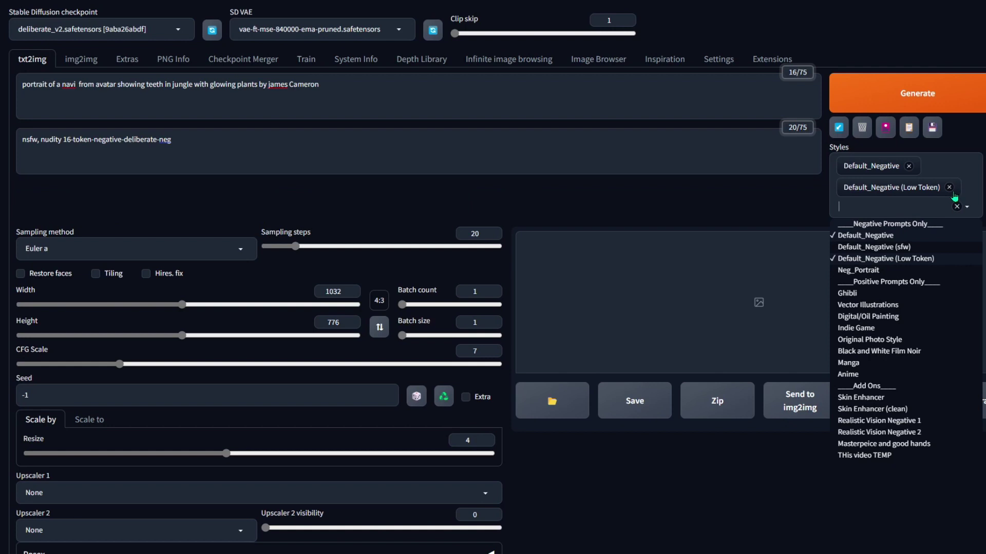
left_click(948, 188)
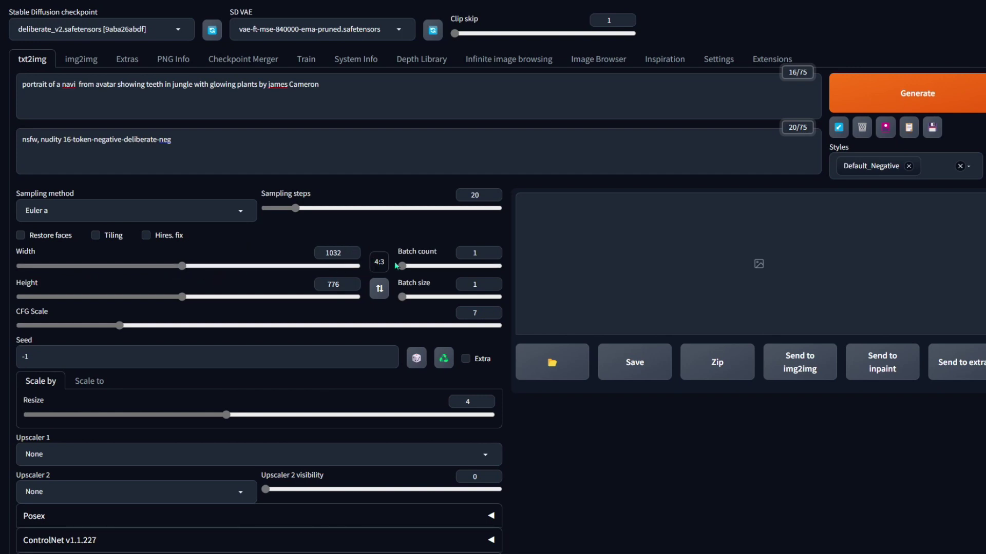
Replace the roop source image with 11.jpg, the five-person group photo, and enable roop
scroll(395, 265, "down", 8)
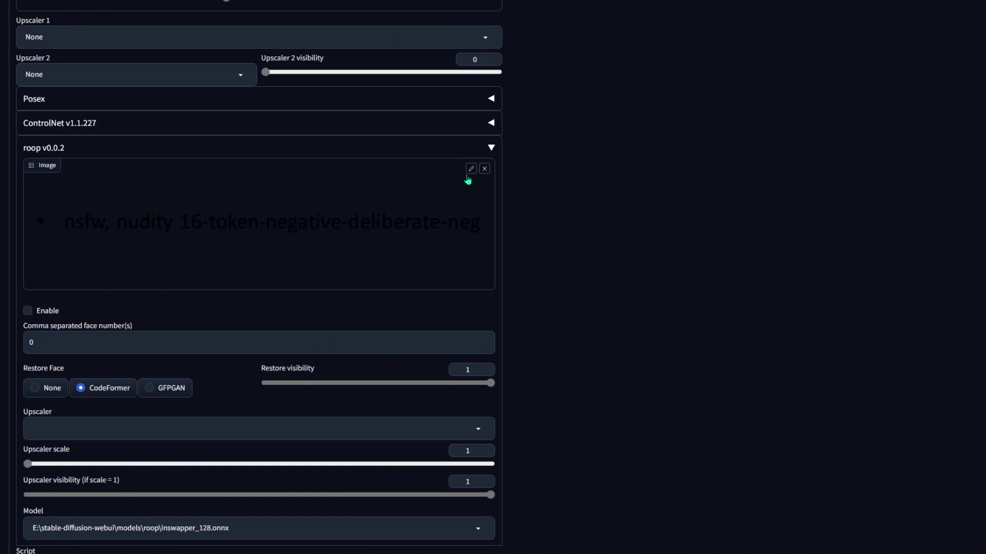
left_click(484, 169)
left_click(226, 223)
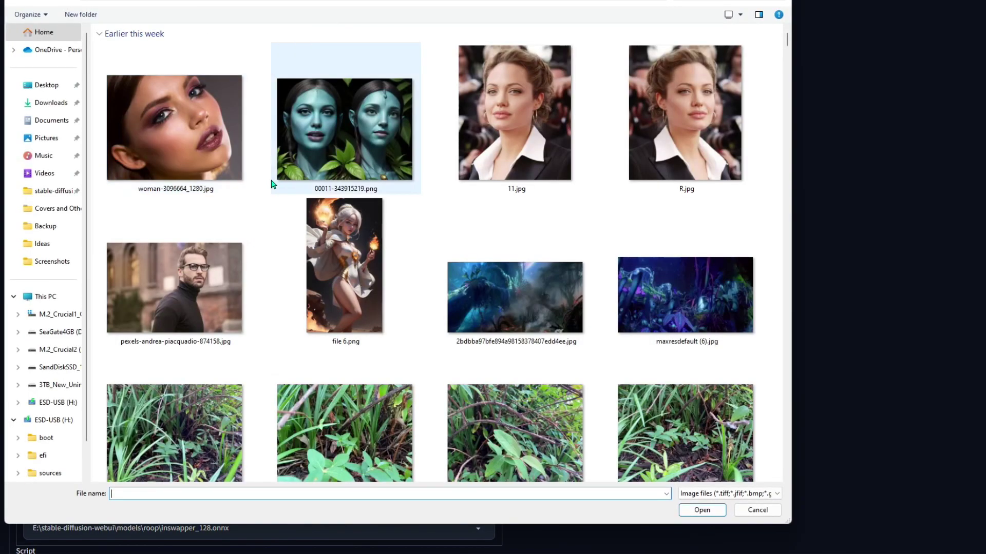
double_click(501, 106)
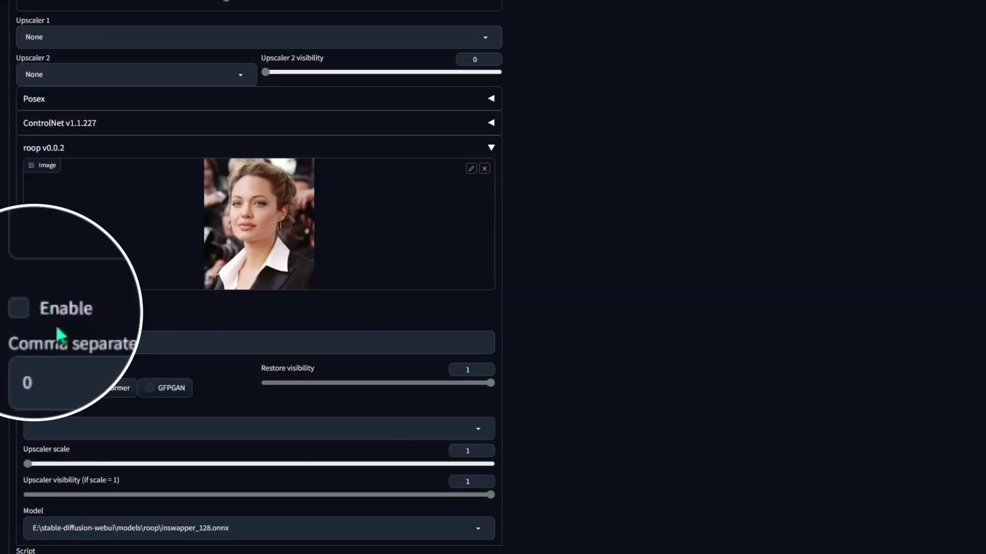
left_click(20, 309)
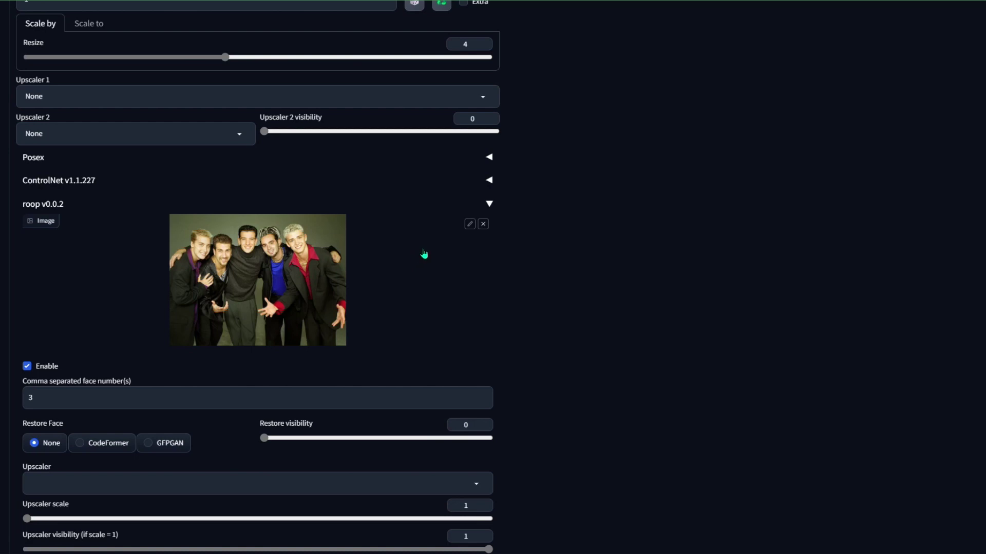
Replace roop's group-photo source face with a new single portrait
left_click(483, 224)
left_click(264, 280)
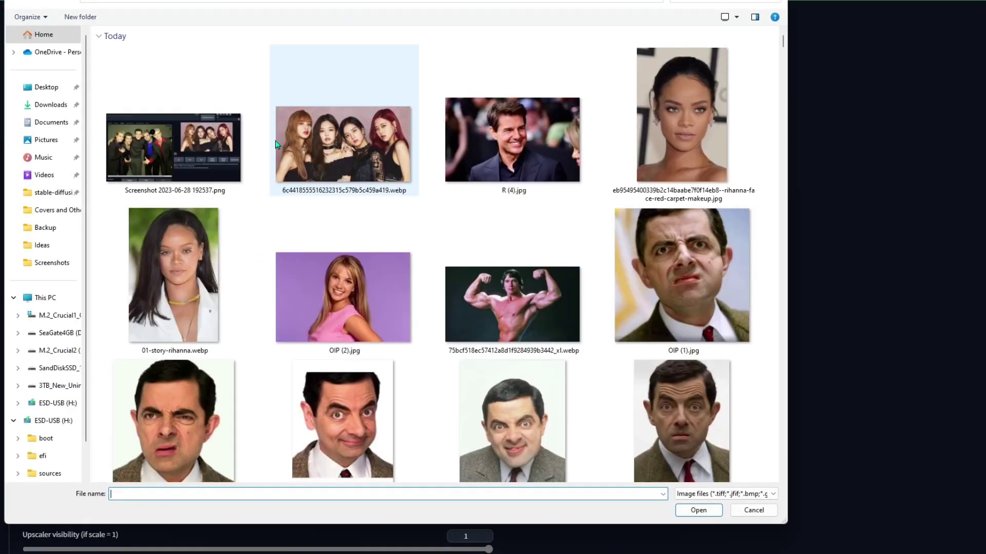
double_click(174, 272)
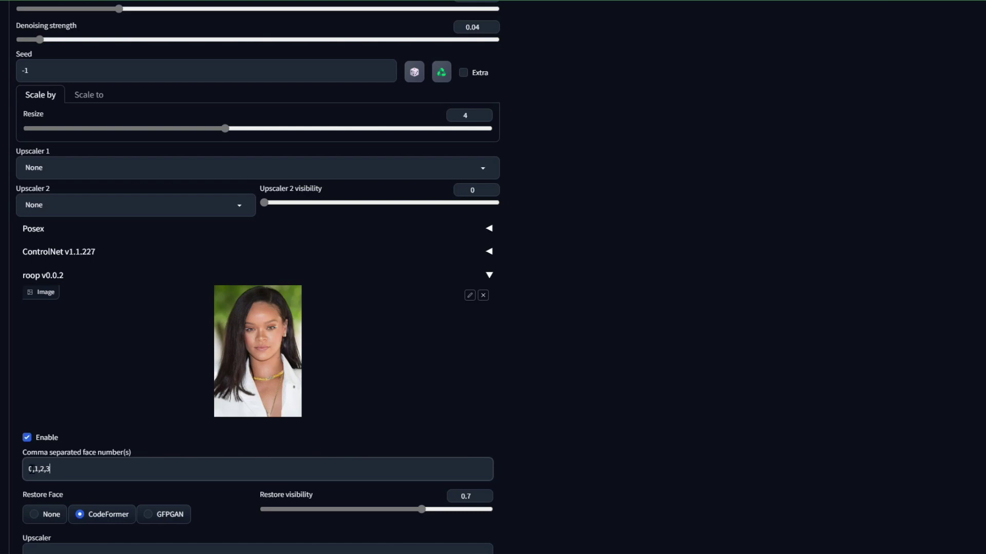
Enlarge the group photo's face-swap result to inspect it closely
scroll(135, 461, "up", 12)
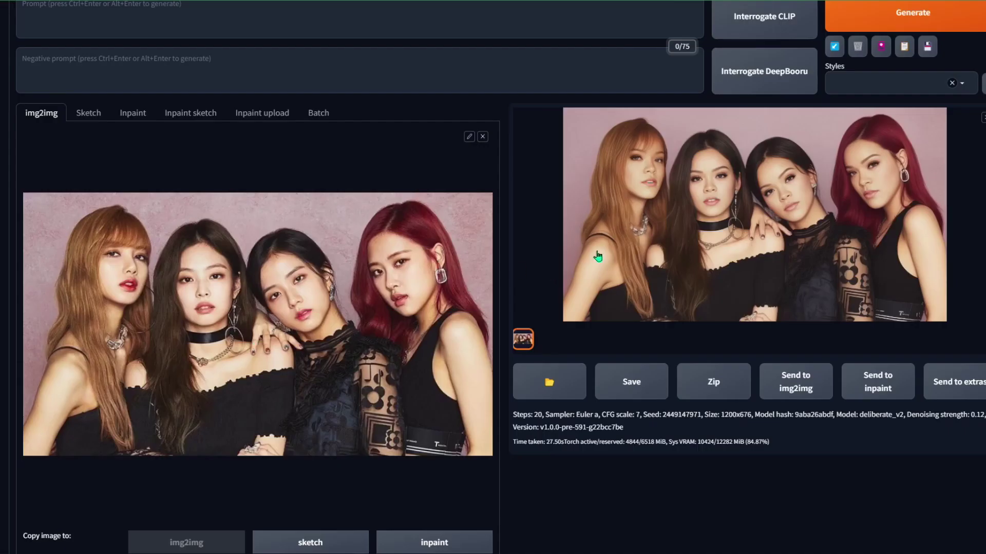
left_click(707, 176)
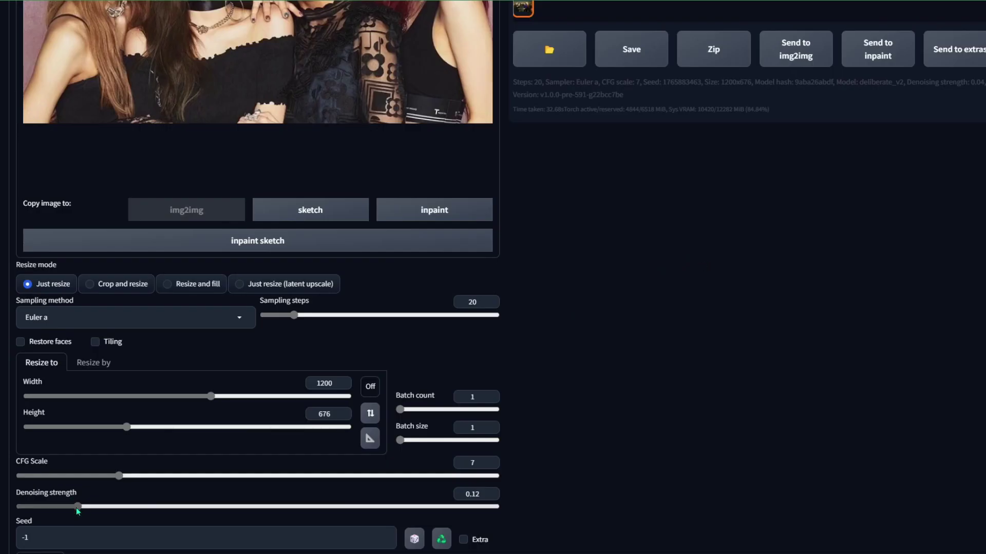
scroll(76, 507, "down", 15)
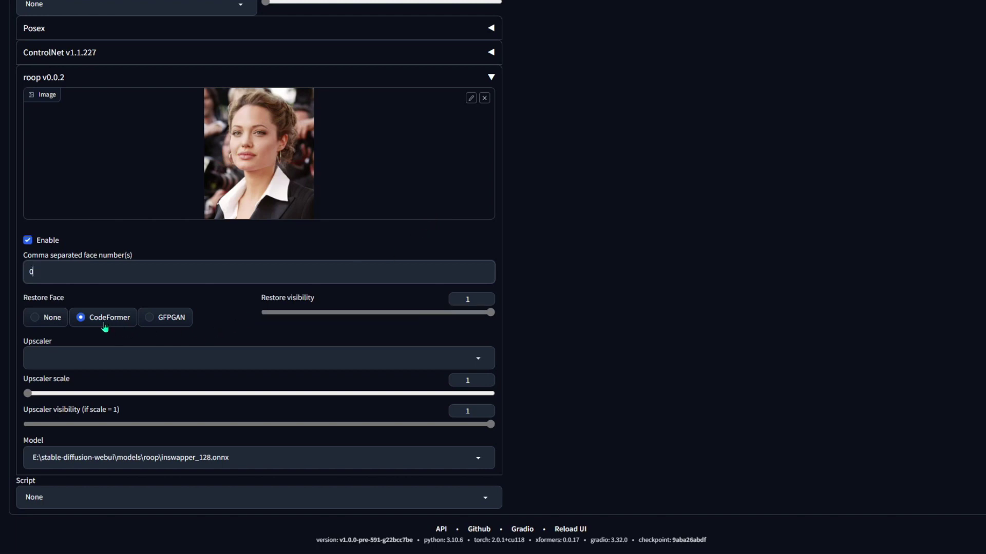
Set roop's restore visibility to 0.5 and its face upscaler to 4x-UltraSharp
left_click_drag(351, 313, 389, 322)
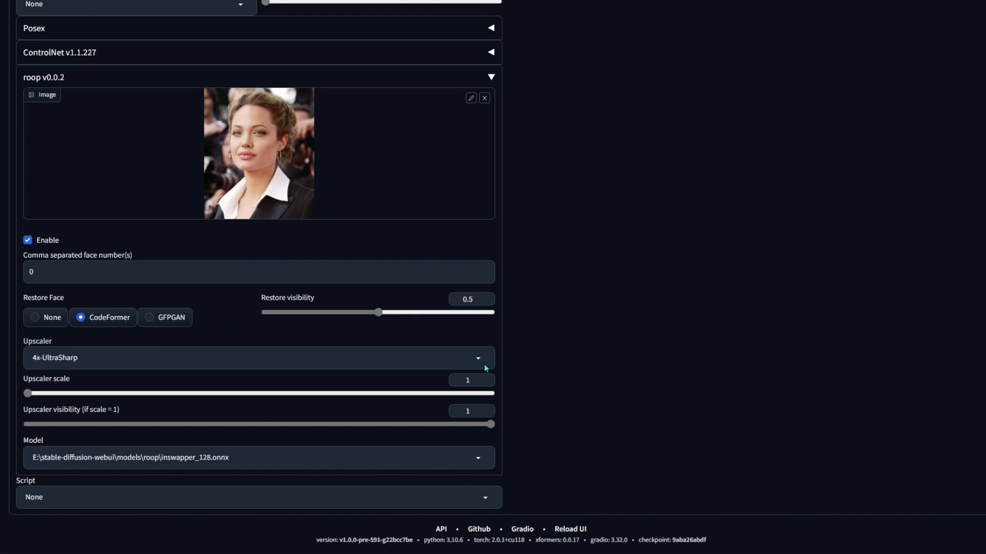
left_click(484, 364)
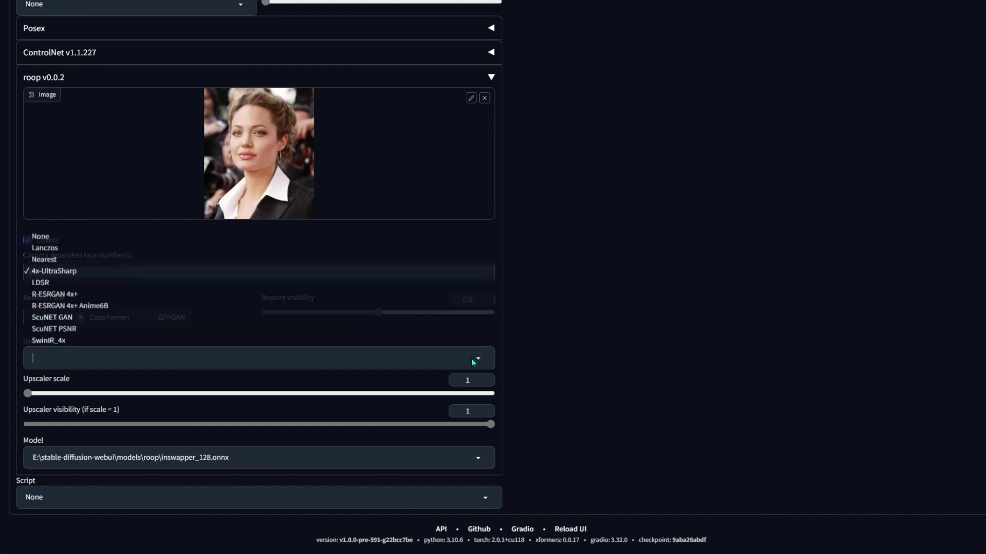
left_click(66, 271)
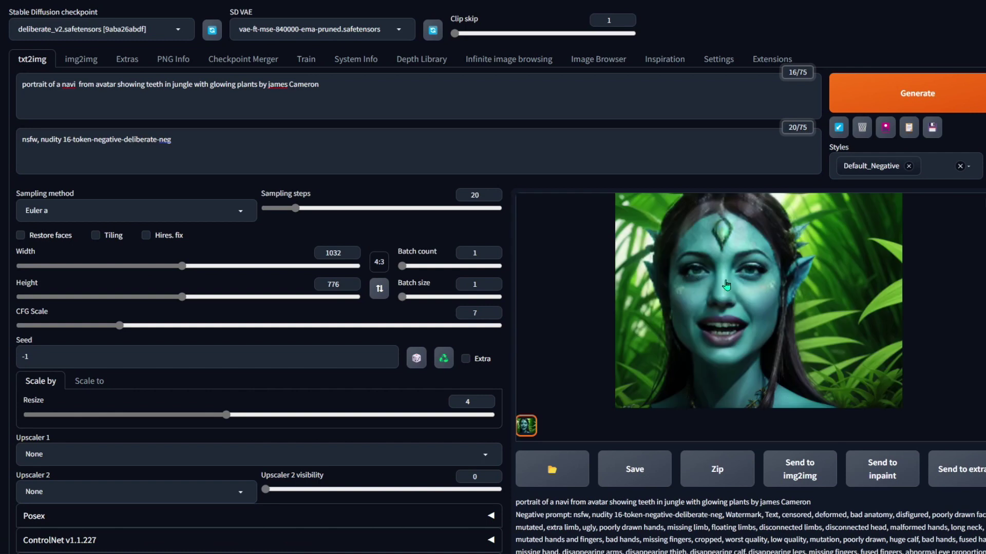
Review the Na'vi portrait and set roop to GFPGAN at full restore visibility of 1
left_click(726, 285)
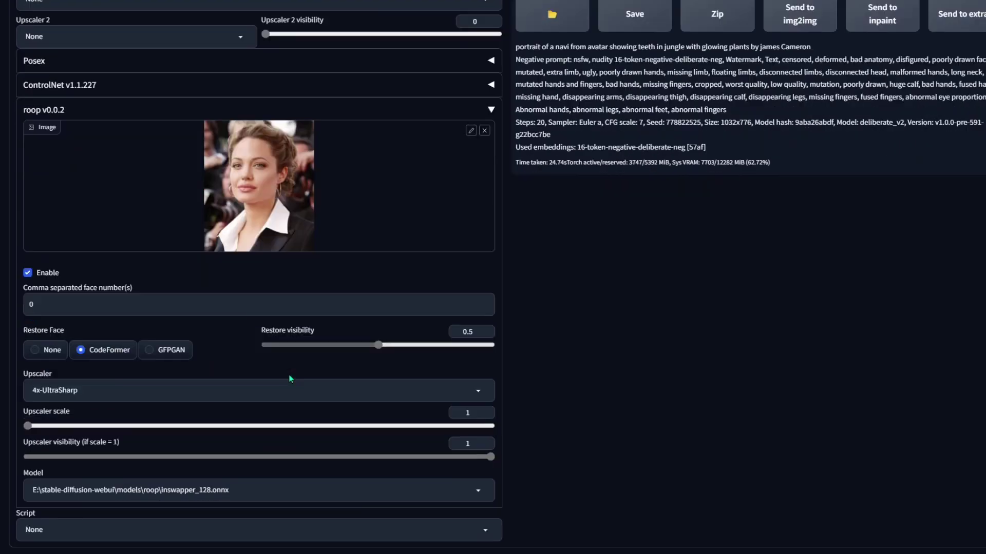
scroll(470, 334, "down", 1)
left_click_drag(379, 312, 498, 315)
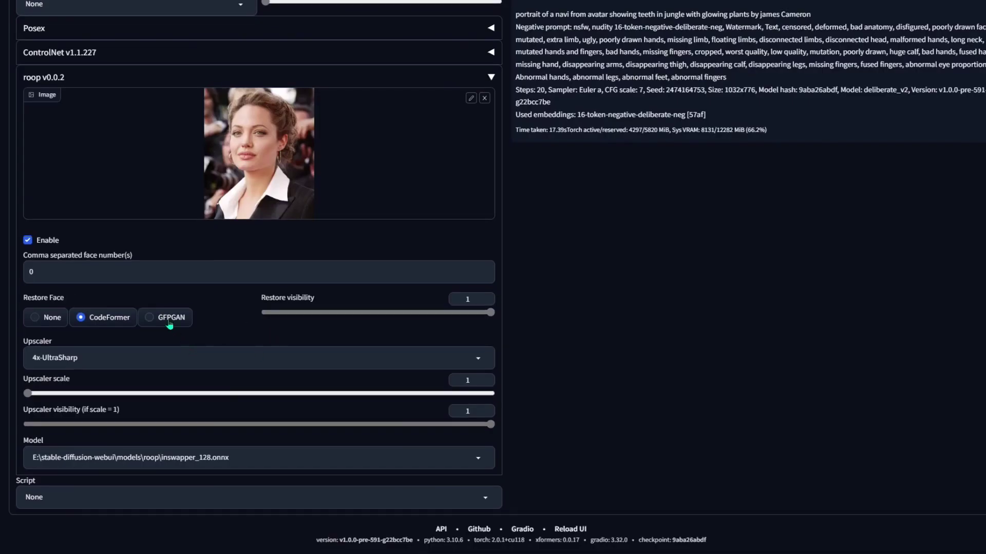
left_click(165, 322)
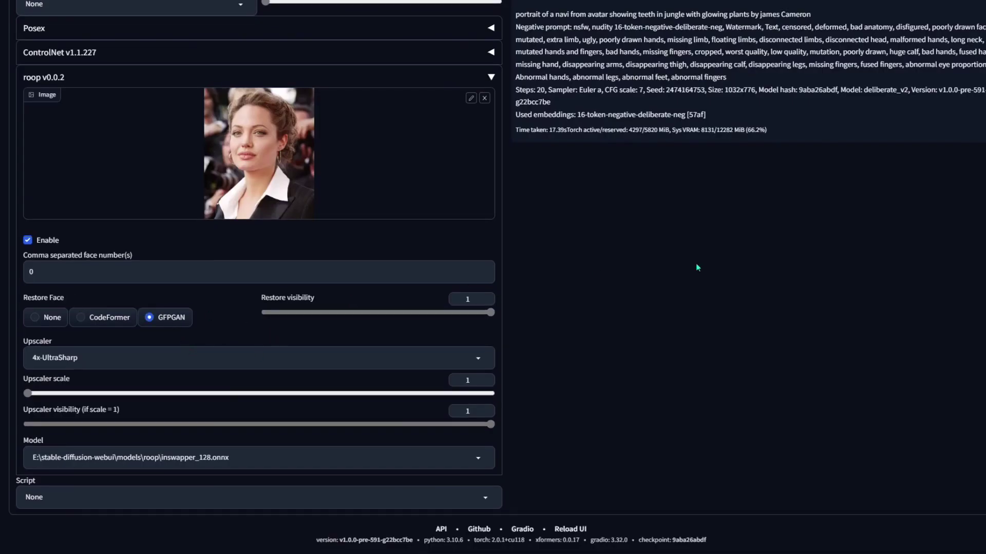
scroll(789, 310, "up", 15)
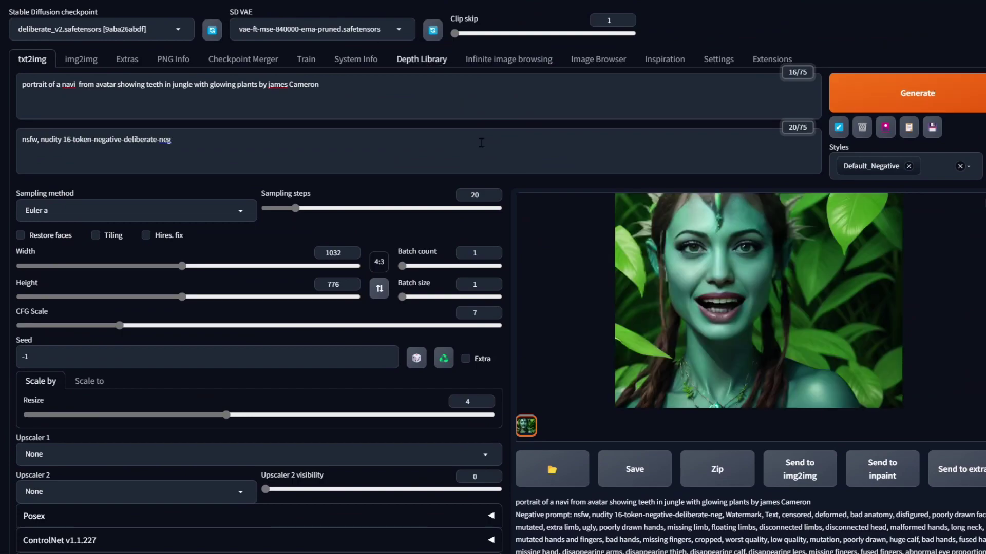
left_click(789, 311)
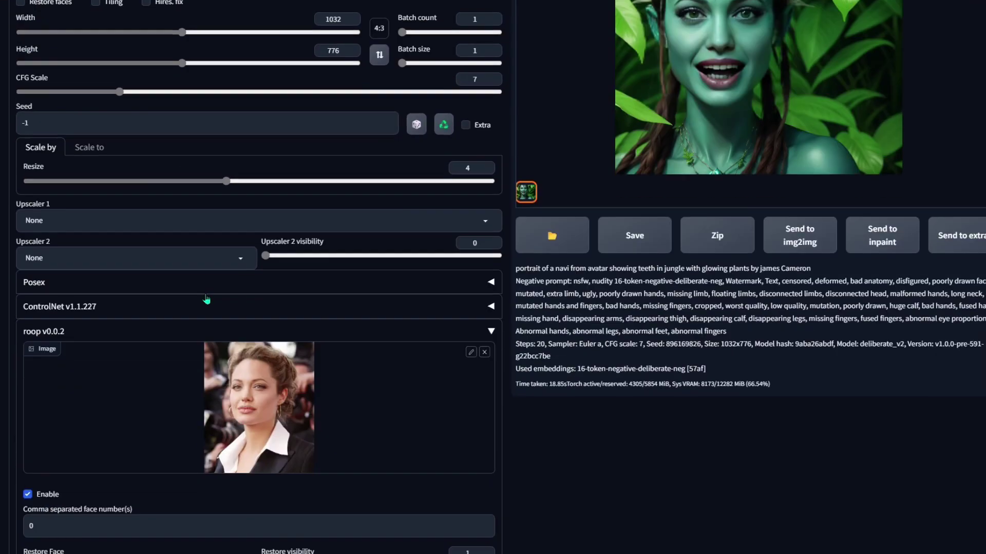
Swap roop's source face for another woman's portrait and generate a new image
scroll(493, 104, "down", 5)
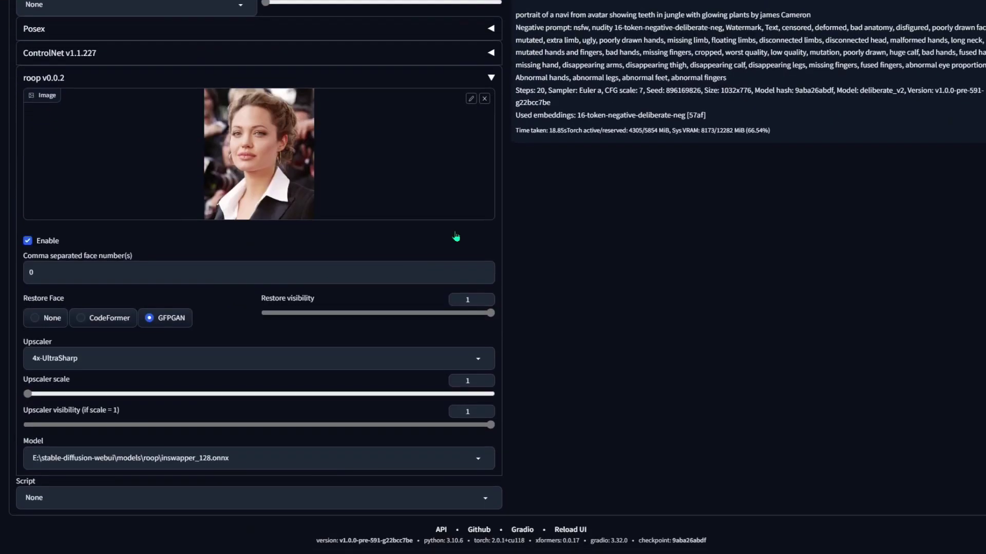
left_click(485, 99)
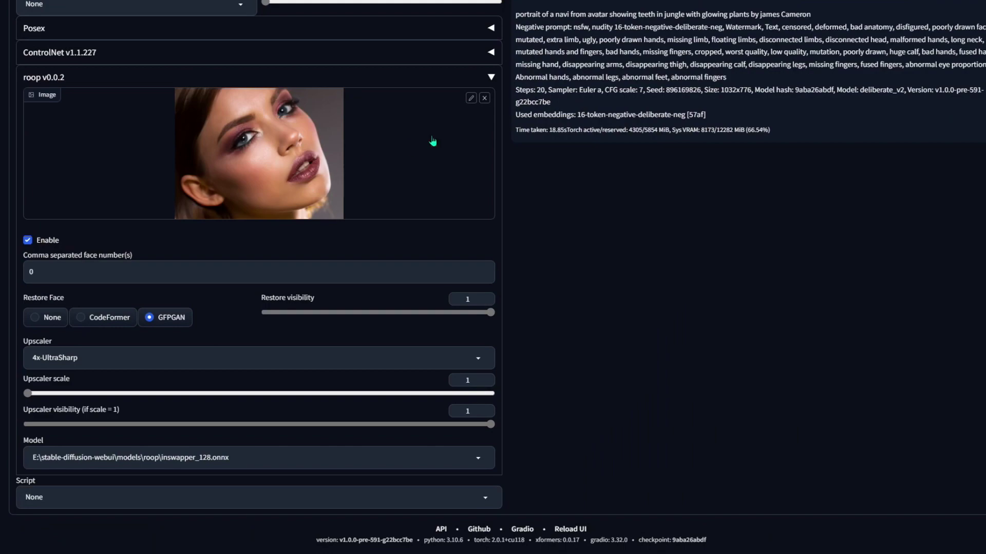
scroll(433, 141, "up", 10)
left_click(917, 98)
scroll(370, 396, "down", 5)
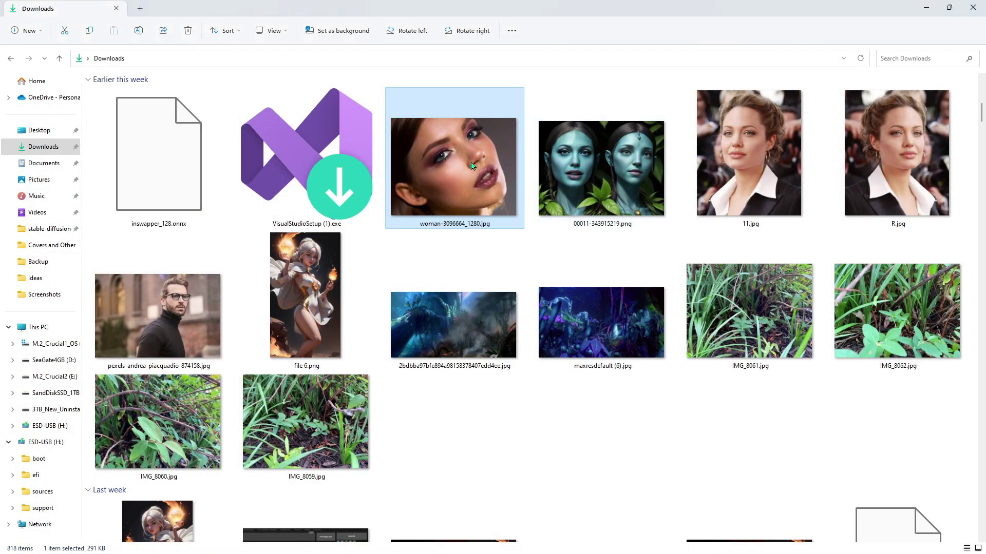
Flip woman-3096664_1280.jpg horizontally in Photos and save it as a copy
double_click(472, 165)
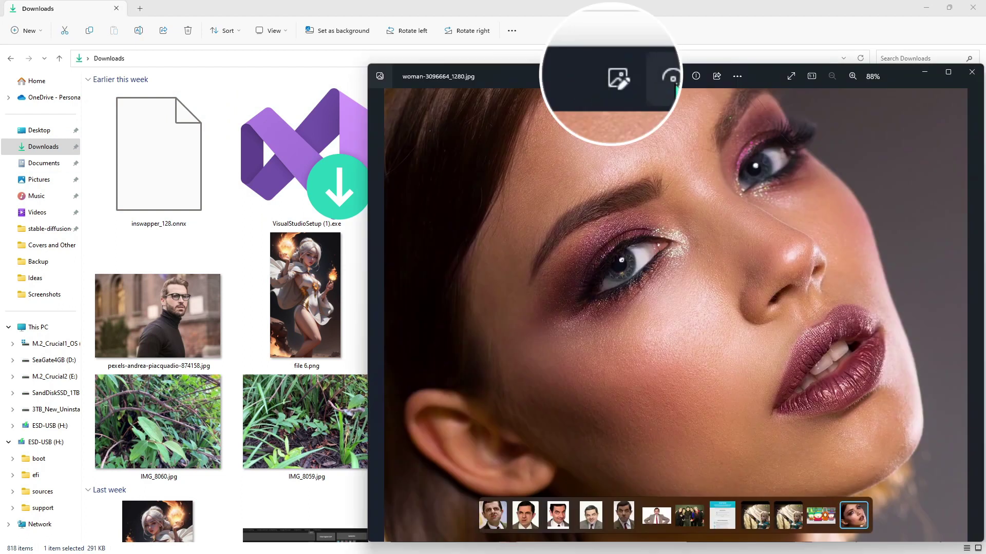
left_click(614, 76)
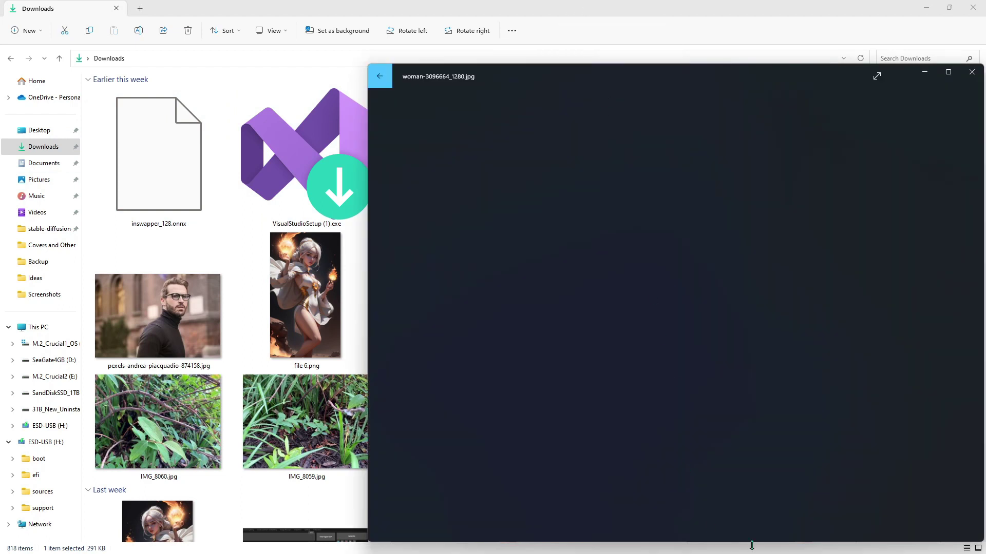
left_click(823, 529)
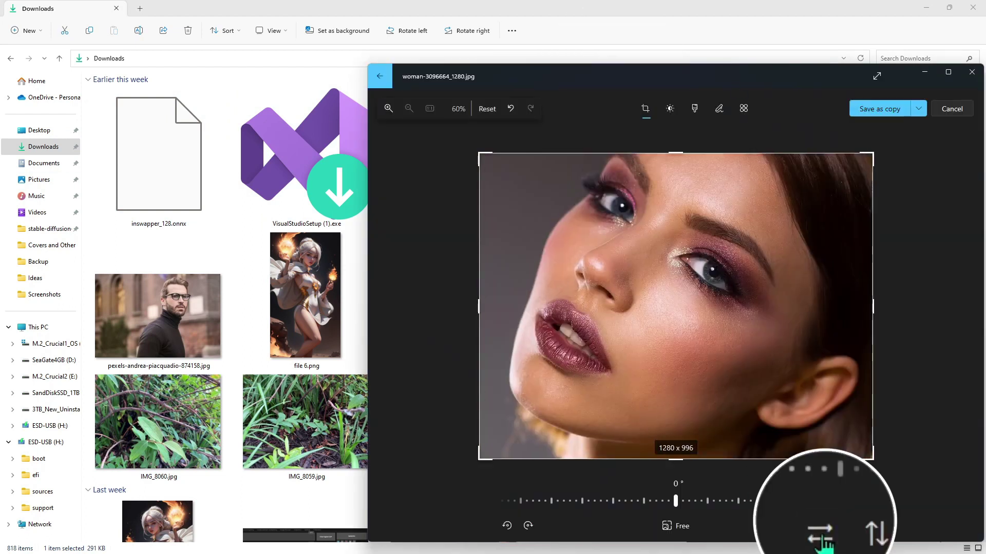
left_click(899, 117)
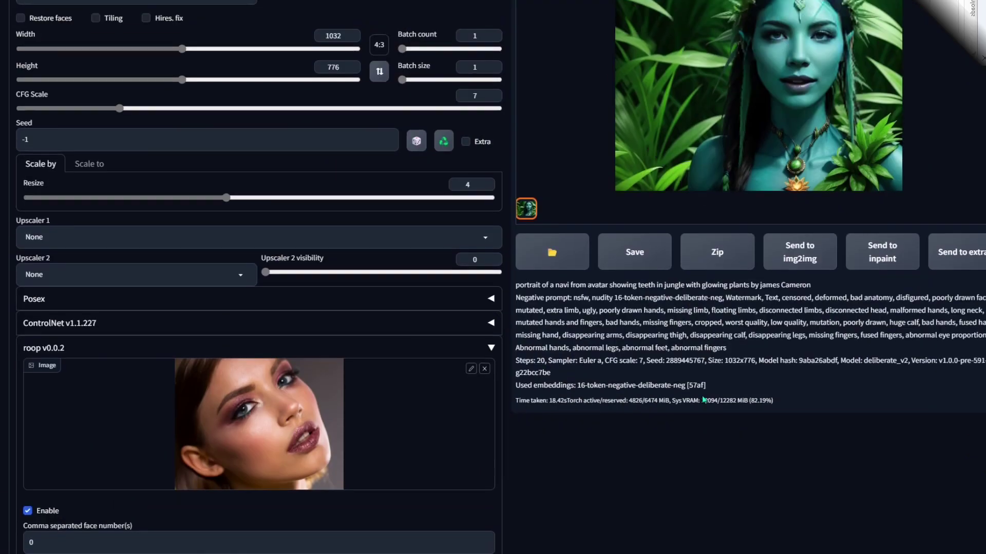
left_click(688, 195)
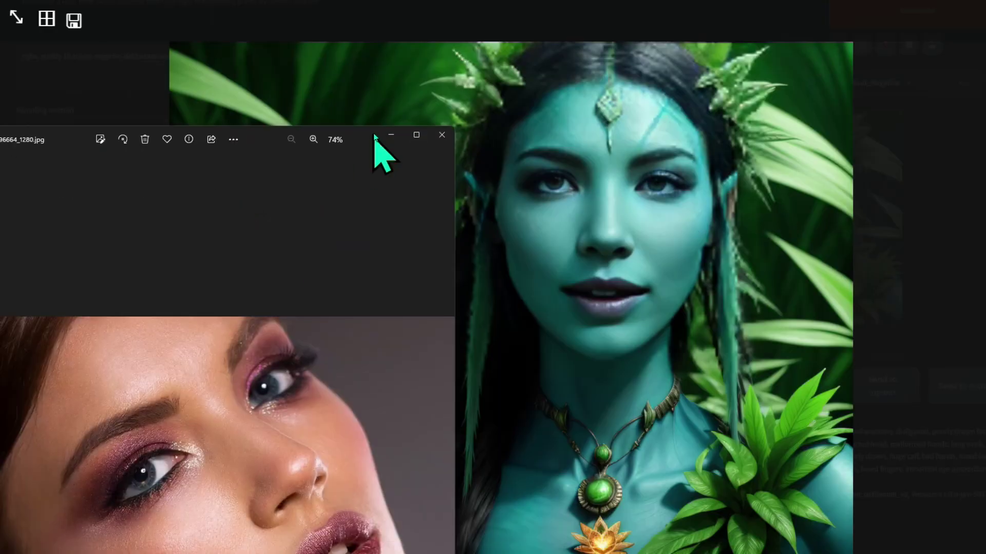
Snap the Photos portrait window beside the generated Na'vi image
left_click_drag(385, 149, 419, 8)
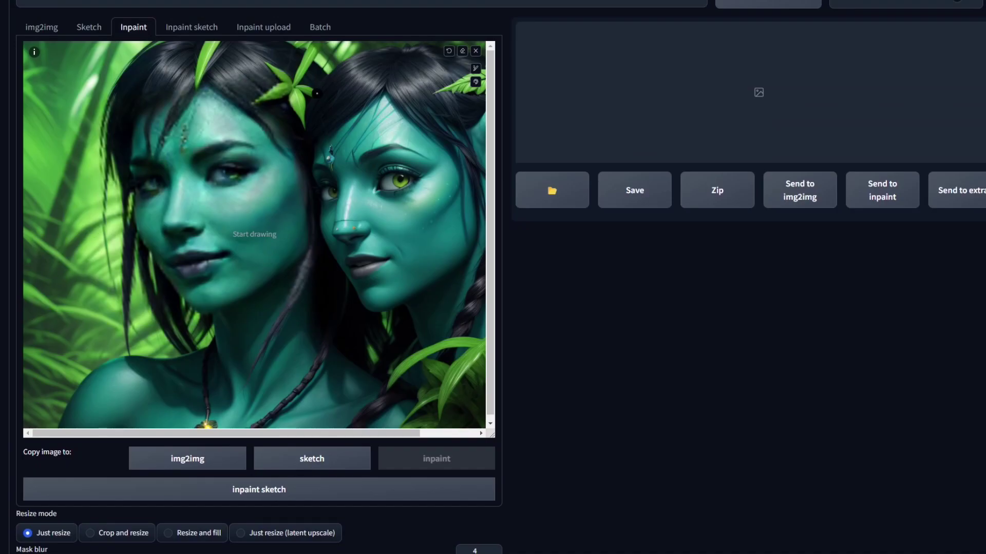
Resize the mask brush and set Inpaint area to Only masked for the left face
left_click(475, 69)
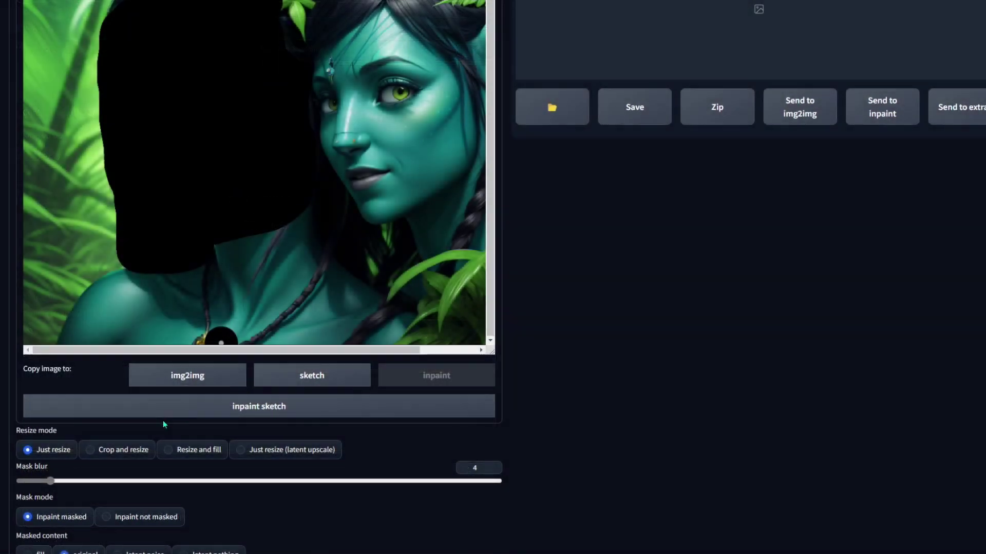
scroll(163, 423, "down", 2)
left_click(107, 511)
scroll(686, 399, "up", 5)
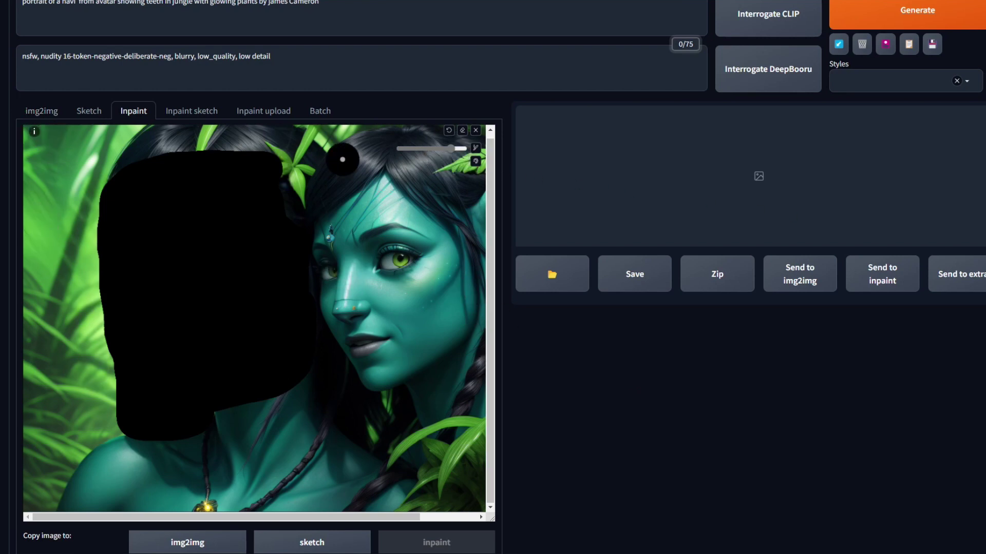
Empty the positive prompt and run inpainting on the masked face
scroll(338, 159, "up", 2)
triple_click(159, 88)
right_click(159, 90)
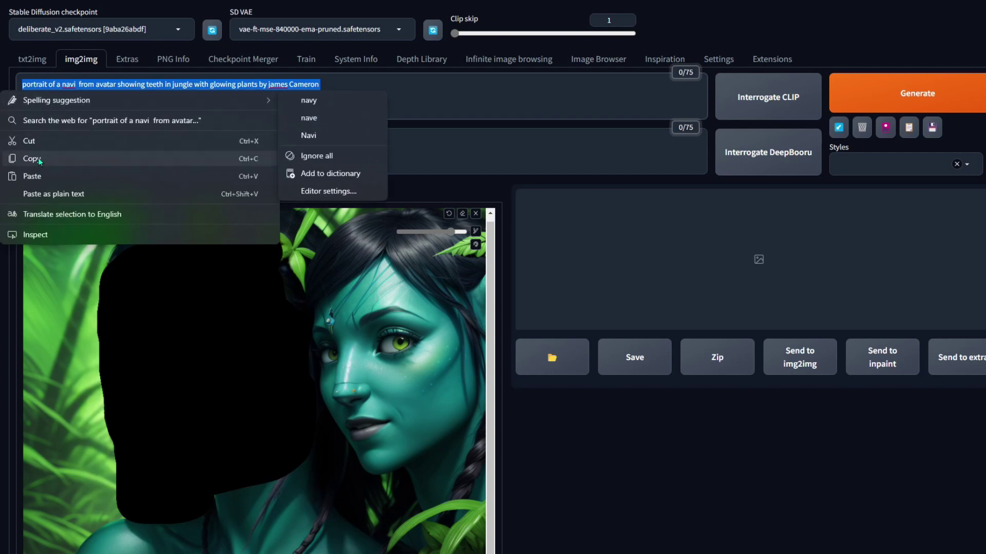
left_click(36, 141)
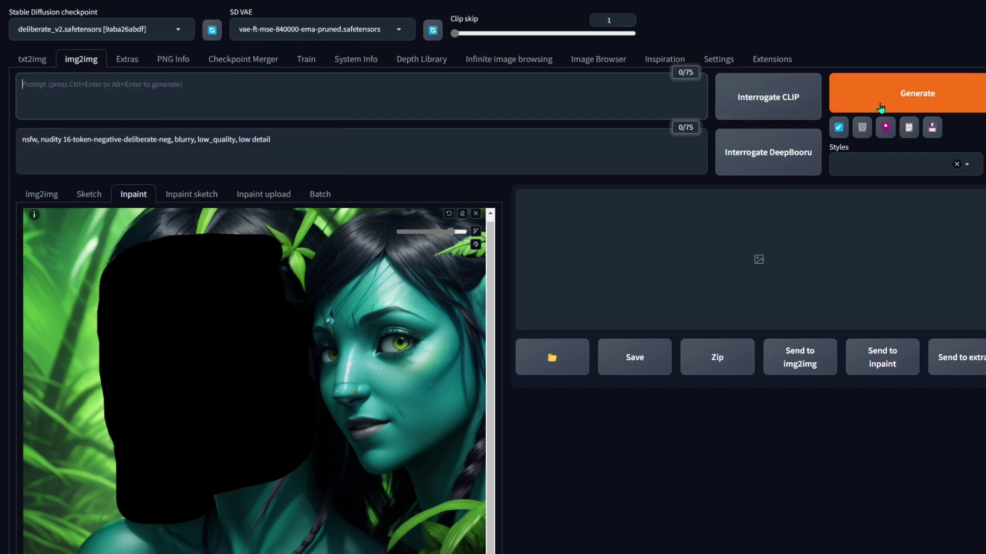
left_click(922, 99)
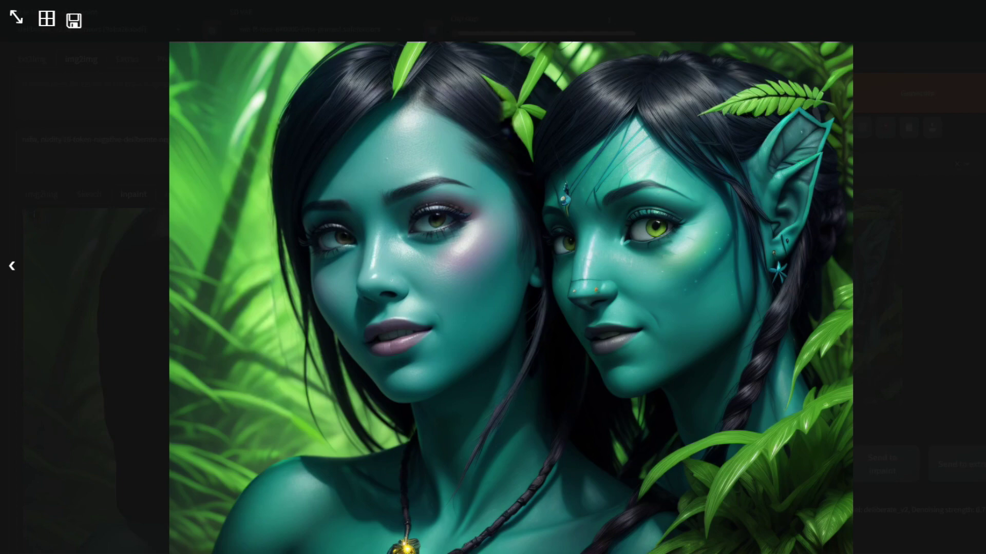
key("Escape")
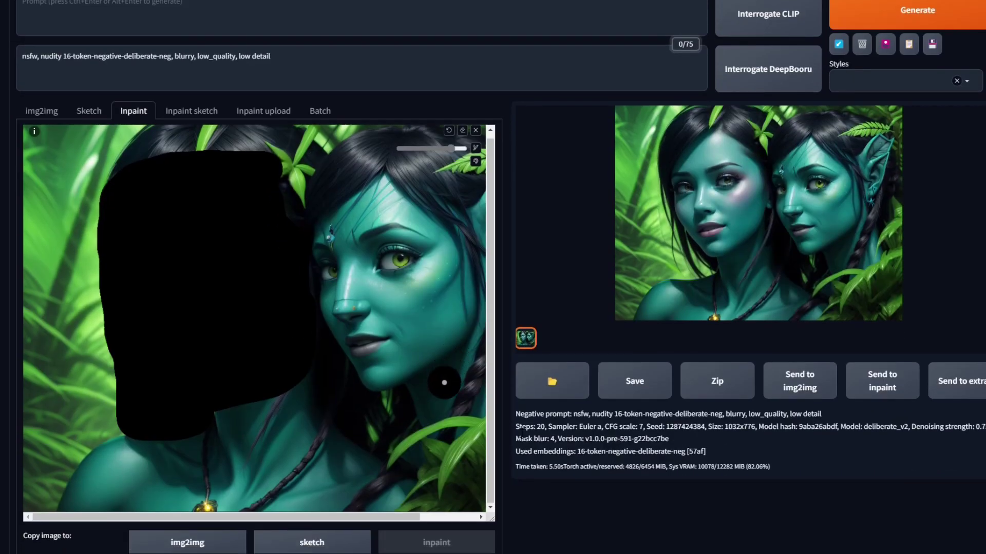
Lower denoising strength to 0.27, regenerate, and view the result enlarged
scroll(444, 382, "down", 9)
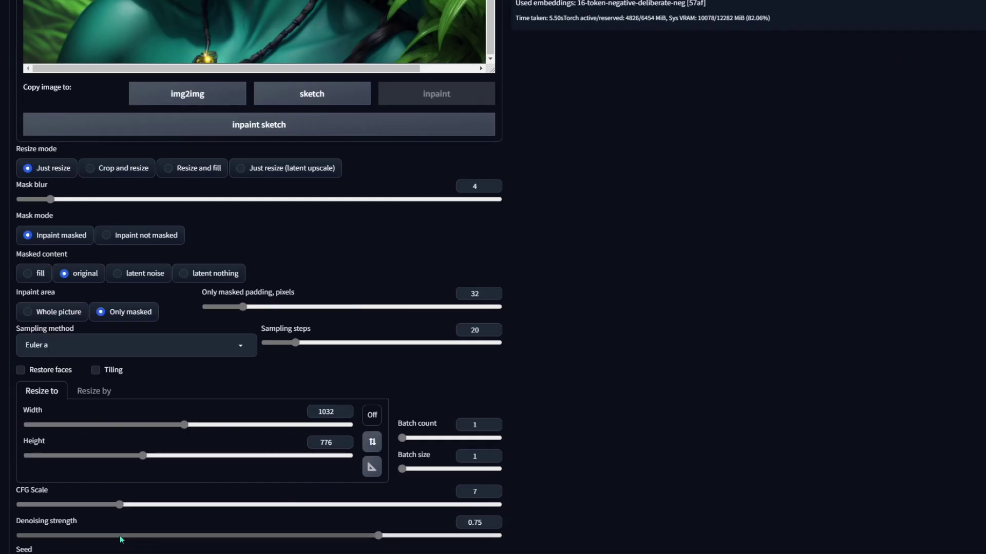
scroll(713, 458, "down", 3)
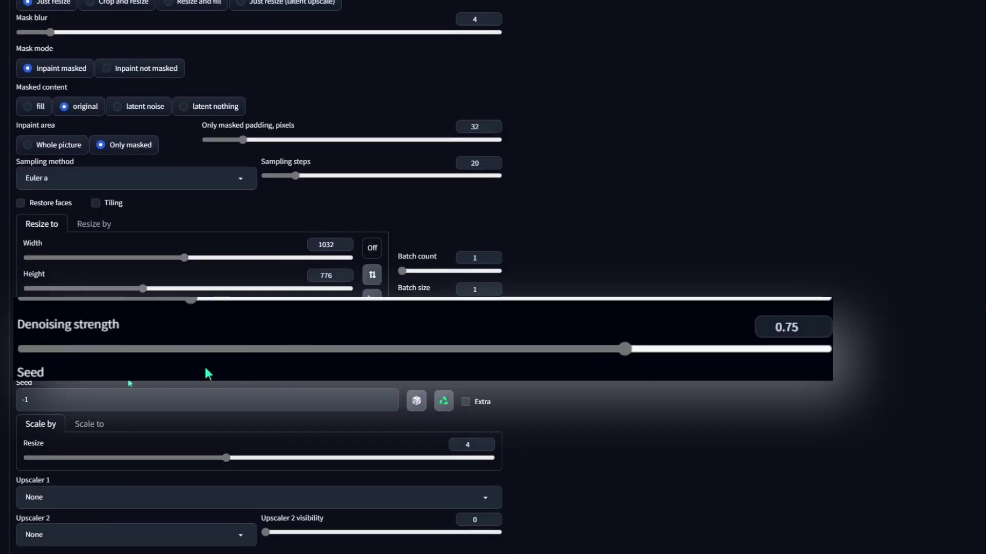
left_click_drag(205, 374, 198, 352)
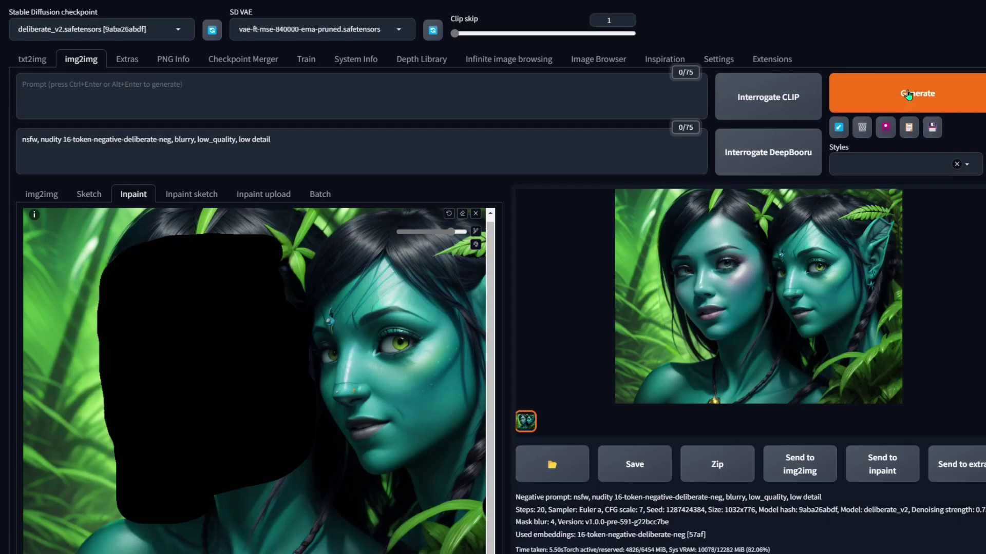
left_click(907, 95)
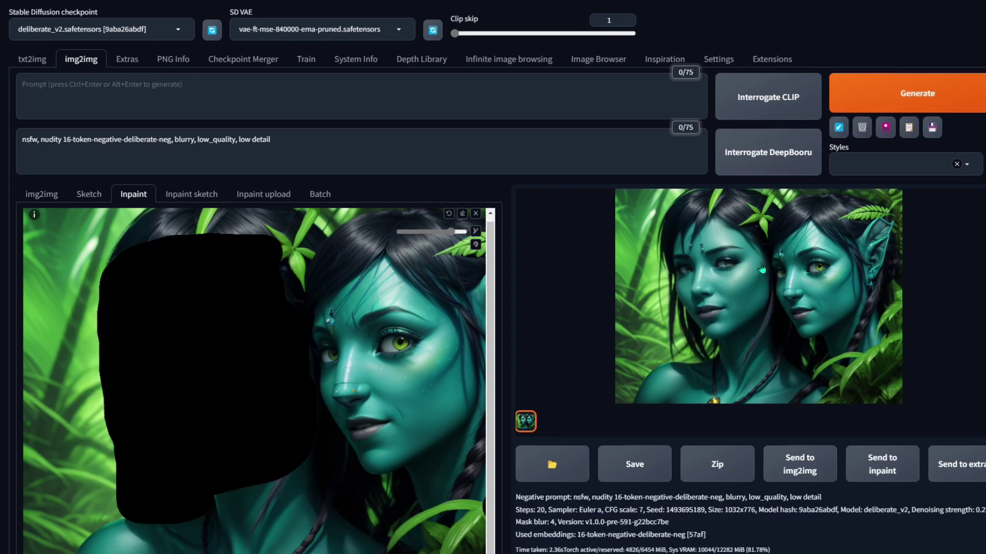
left_click(761, 268)
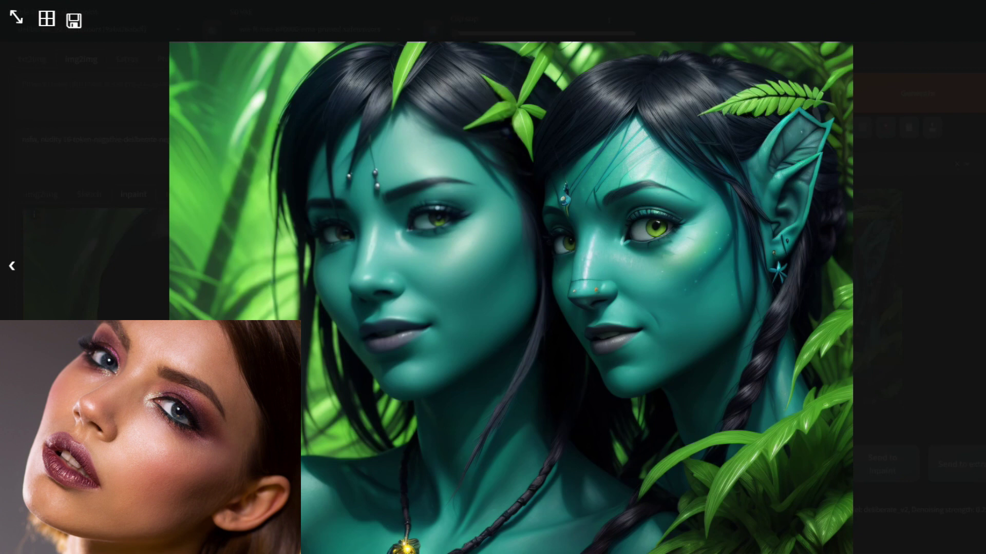
Paint an inpaint mask over the left Na'vi woman's face
key("Escape")
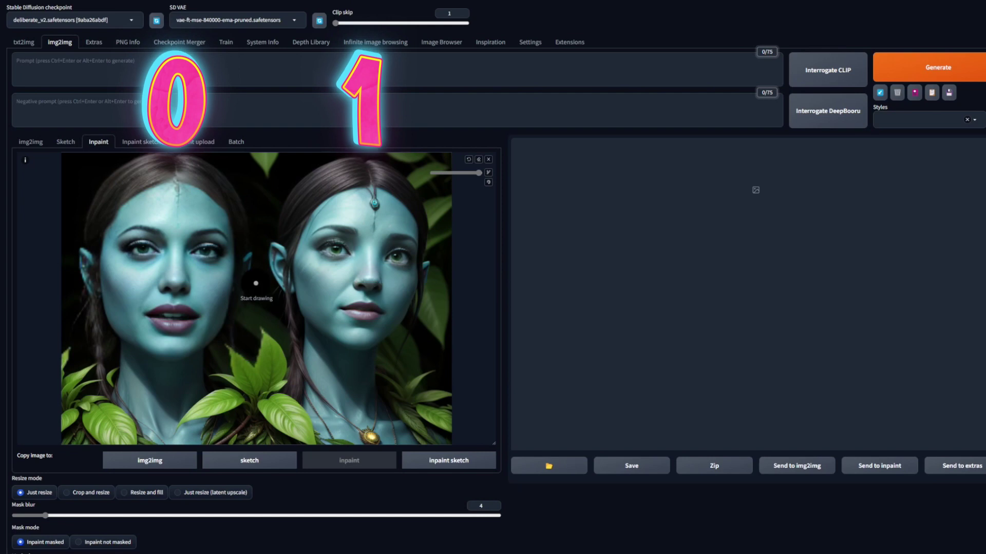
mouse_move(120, 275)
left_mouse_down()
mouse_move(160, 341)
mouse_move(180, 339)
mouse_move(202, 314)
mouse_move(220, 252)
mouse_move(215, 234)
mouse_move(204, 214)
mouse_move(156, 200)
mouse_move(125, 231)
mouse_move(130, 275)
mouse_move(170, 321)
mouse_move(205, 253)
mouse_move(186, 240)
mouse_move(173, 280)
mouse_move(179, 248)
mouse_move(182, 282)
mouse_move(181, 271)
mouse_move(217, 260)
left_mouse_up()
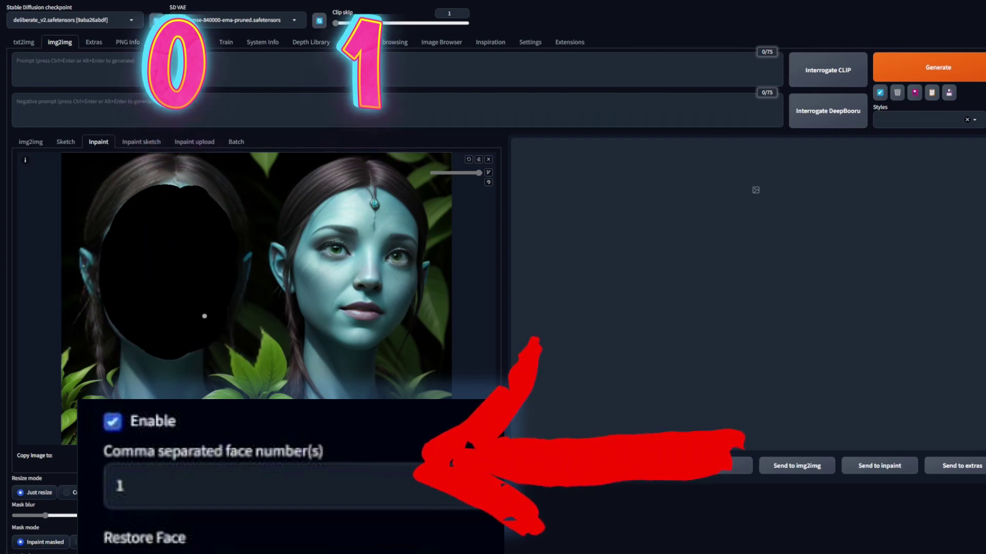
left_click(331, 330)
Enable roop with woman-3096664_1280.jpg as source face, swapping face number 1
scroll(252, 335, "down", 8)
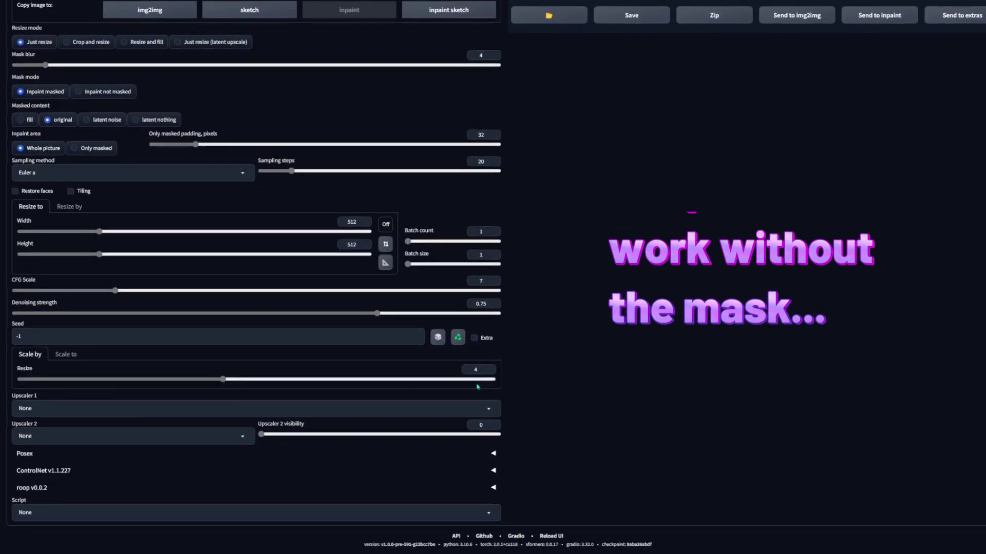
scroll(251, 334, "down", 5)
left_click(259, 313)
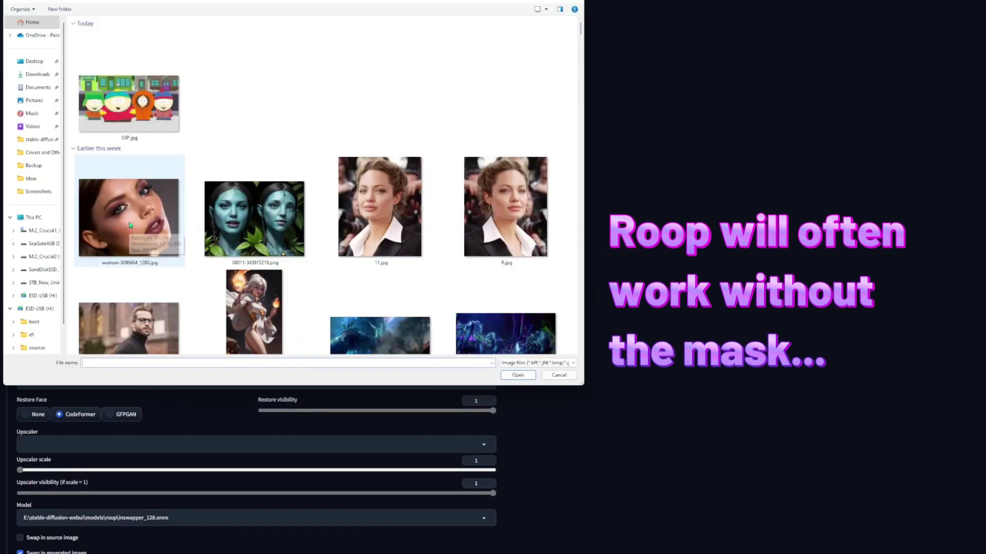
double_click(126, 250)
left_click(31, 358)
left_click(31, 365)
type("1")
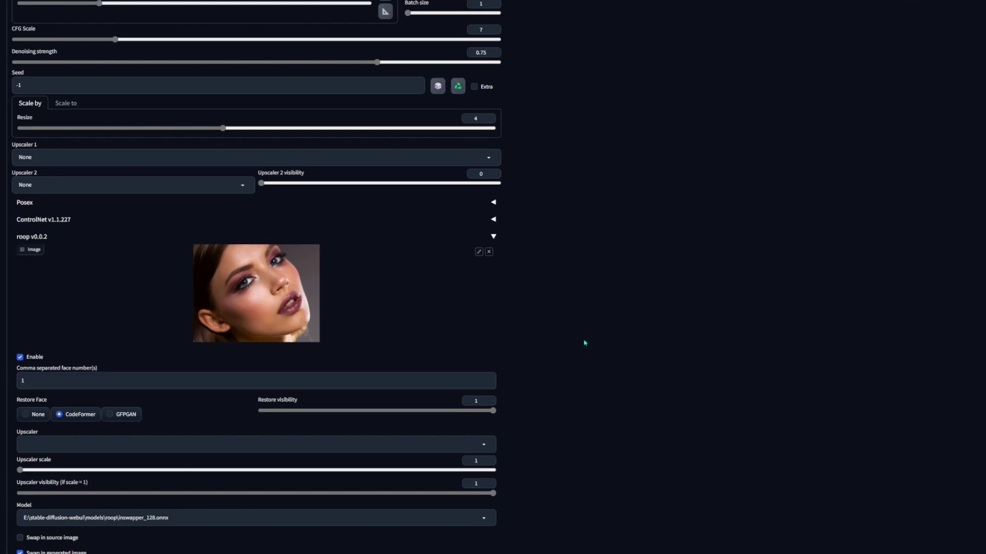
Generate the face-swapped Na'vi inpaint, then change roop's face number to 0
scroll(588, 354, "up", 14)
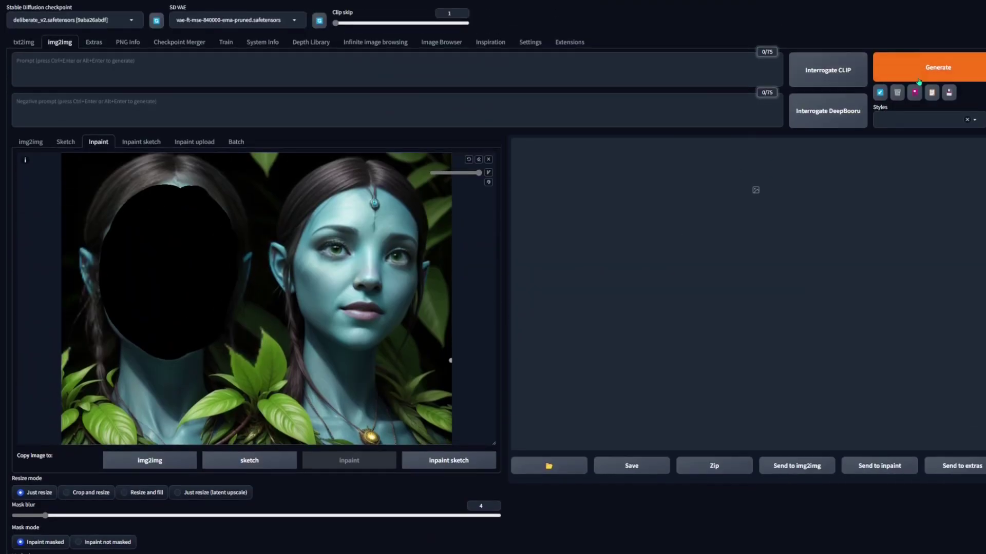
left_click(919, 82)
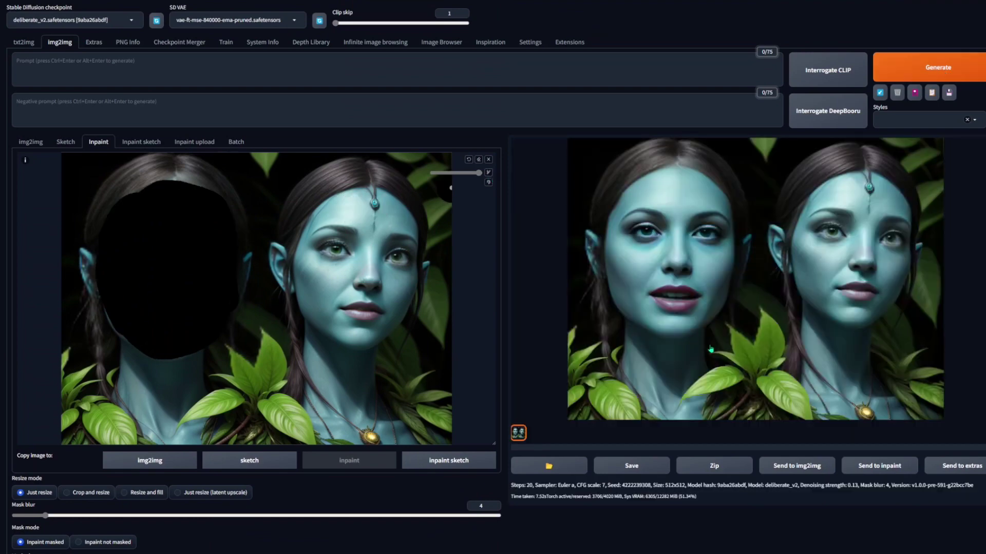
scroll(716, 352, "down", 15)
double_click(56, 330)
type("0")
left_click(216, 316)
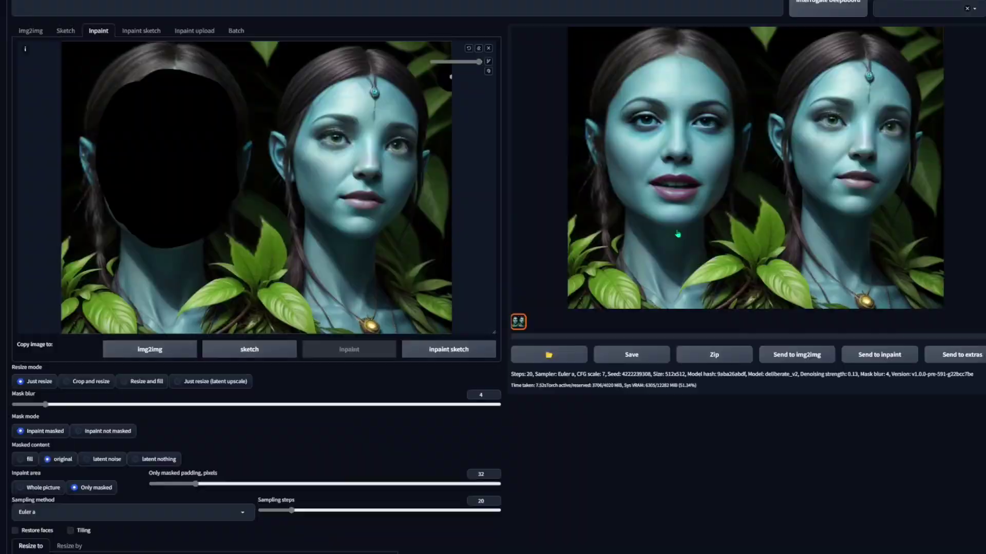
scroll(682, 206, "up", 2)
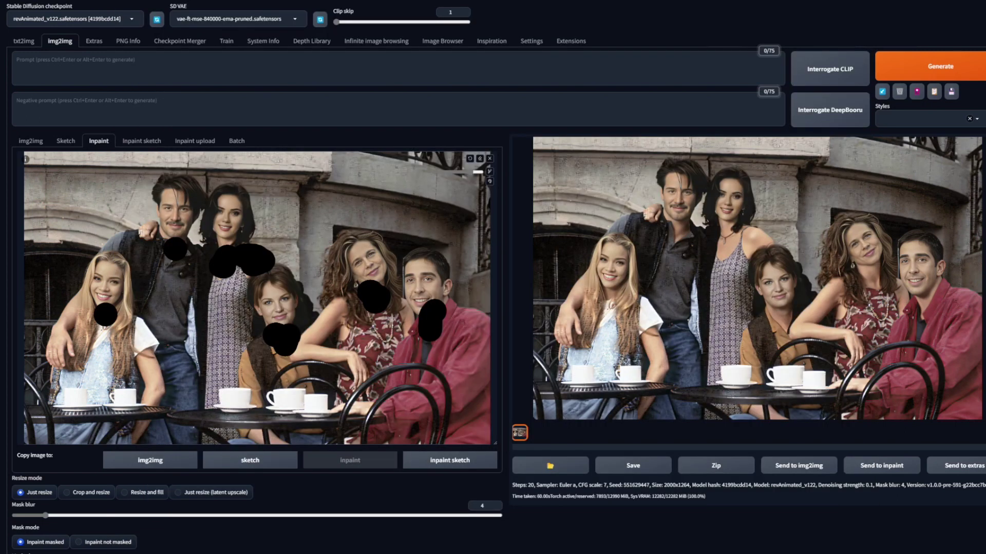
Scroll to roop to confirm the new portrait, Enable ticked, and face number 0
scroll(256, 277, "down", 12)
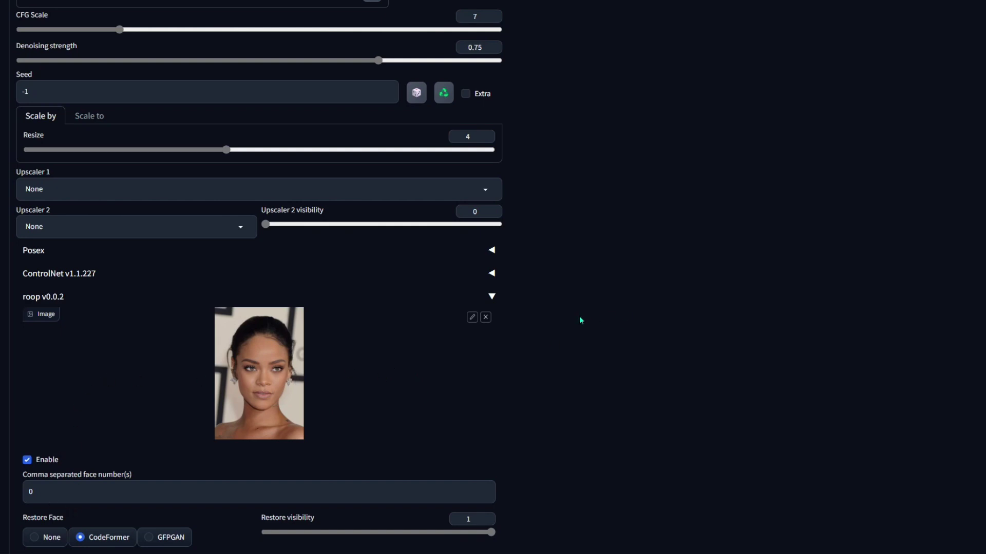
Paint an inpaint mask over the dark-haired woman's face in the desert image
scroll(569, 322, "up", 15)
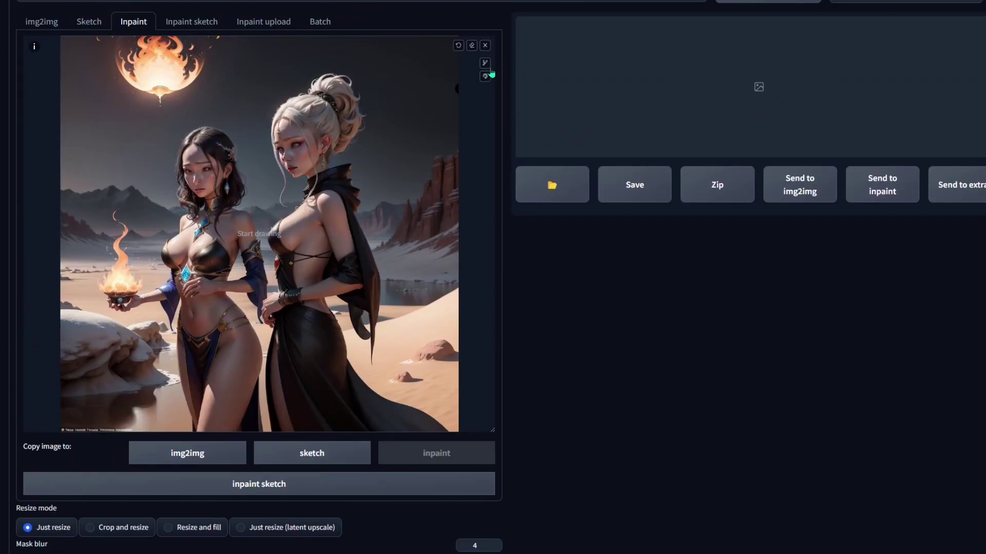
left_click(485, 64)
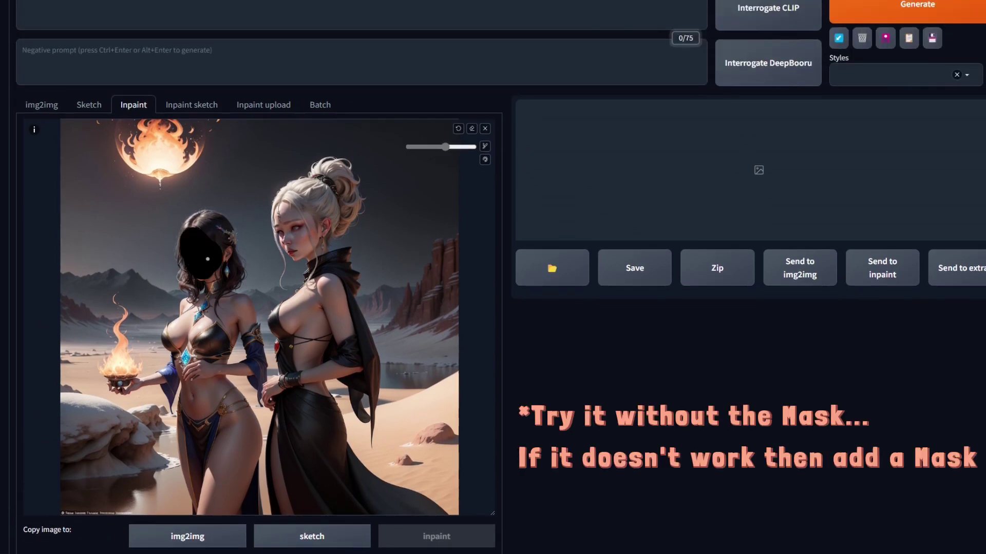
left_click_drag(208, 259, 202, 269)
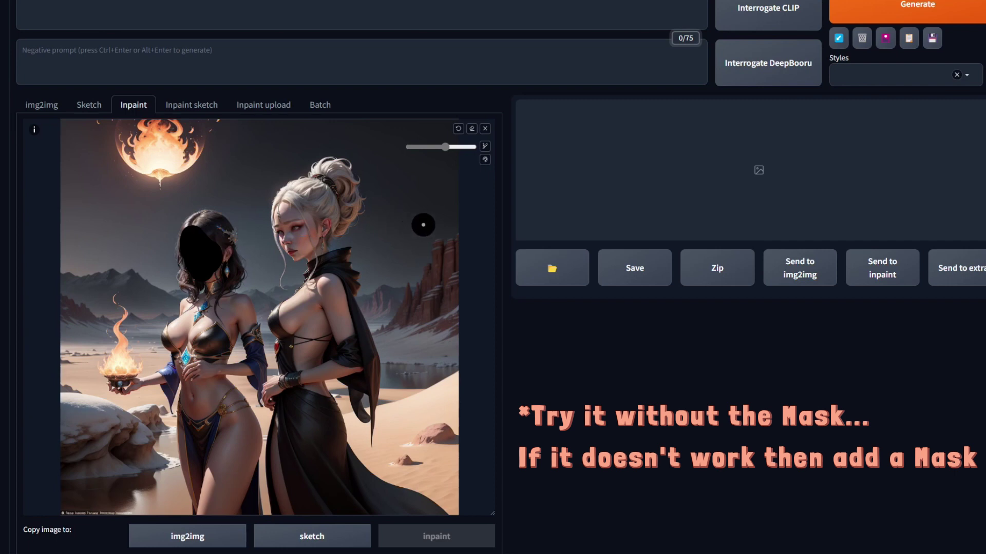
Lower Denoising strength to 0.11
scroll(129, 92, "up", 2)
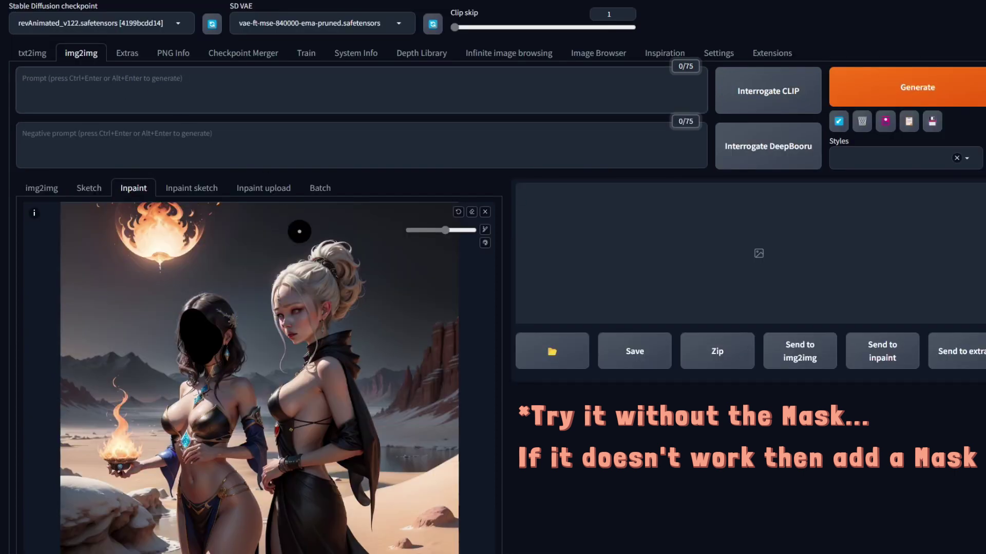
scroll(152, 472, "down", 10)
left_click_drag(24, 477, 75, 478)
scroll(73, 478, "up", 12)
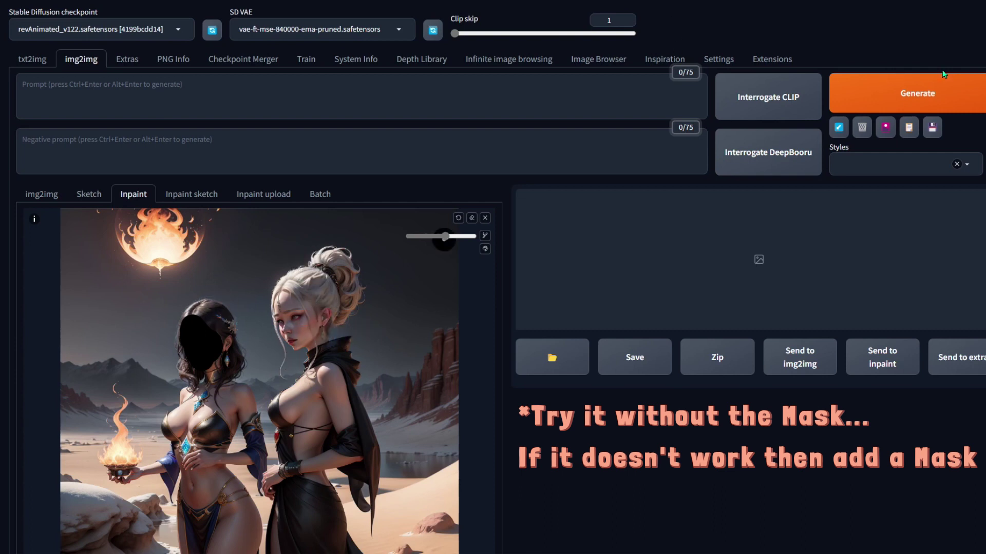
Generate the low-denoise masked face swap and review the desert result full-screen
left_click(936, 102)
left_click(730, 231)
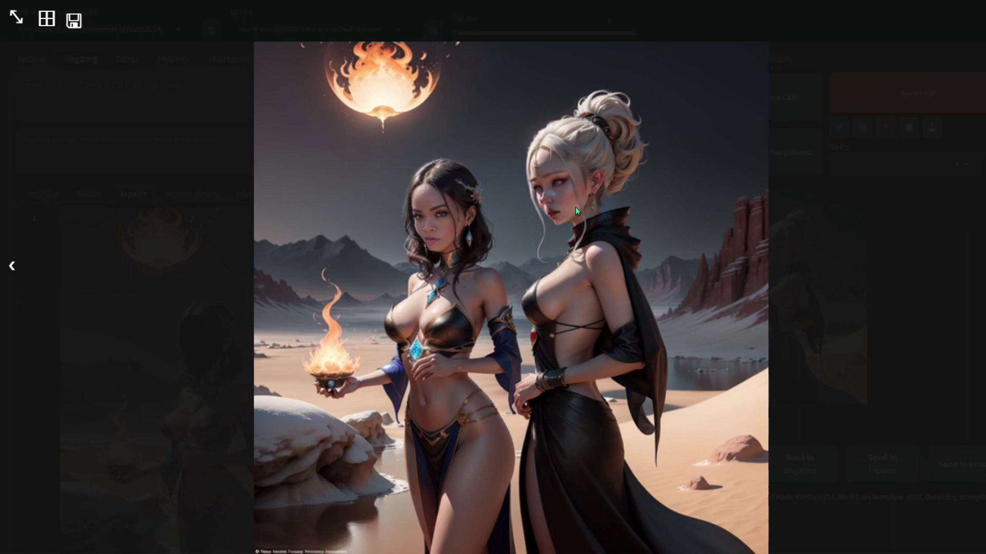
left_click(565, 128)
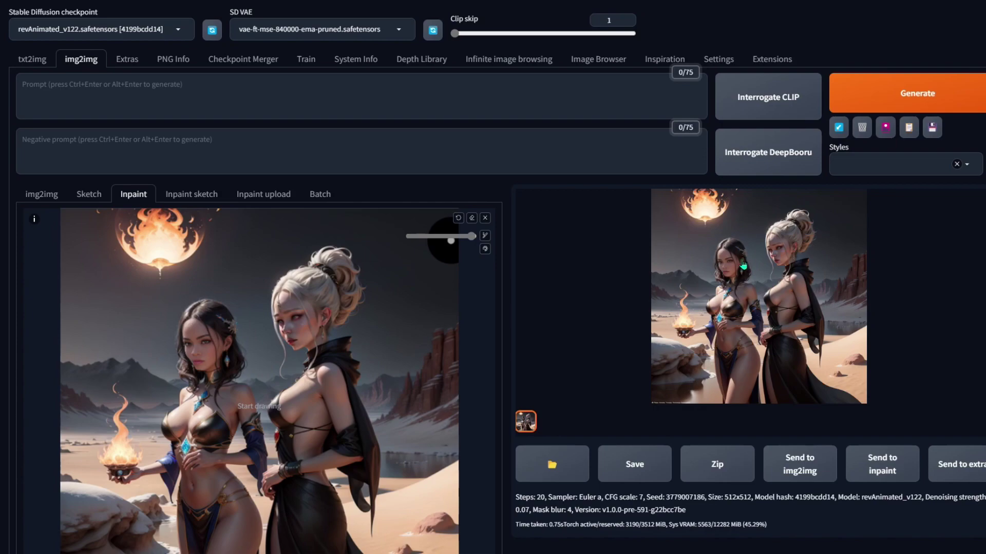
scroll(741, 265, "down", 15)
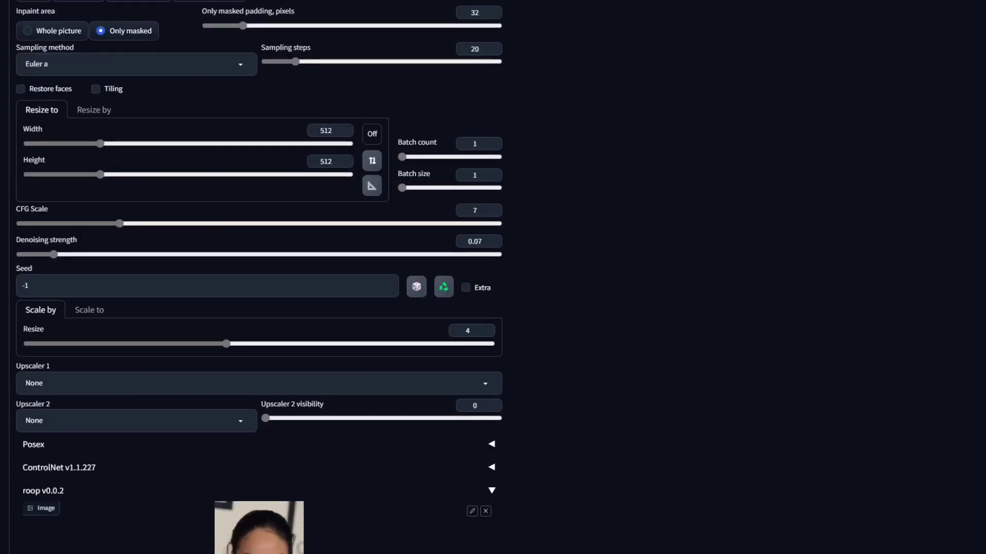
Replace roop's source face with a new portrait
scroll(246, 292, "down", 5)
left_click(485, 234)
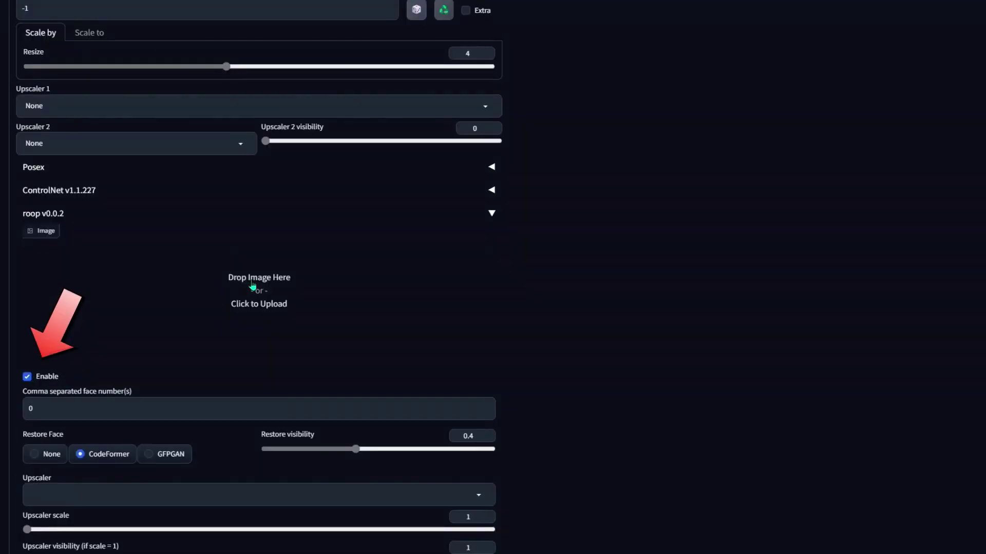
left_click(252, 286)
double_click(509, 115)
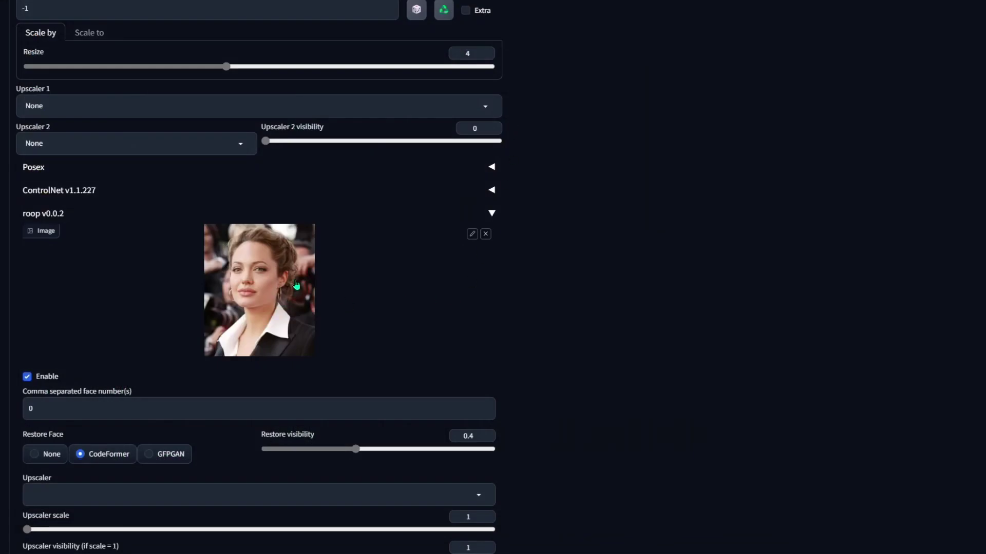
Set roop to face 1, restore visibility 0.6 and upscaler 4x-UltraSharp
double_click(195, 408)
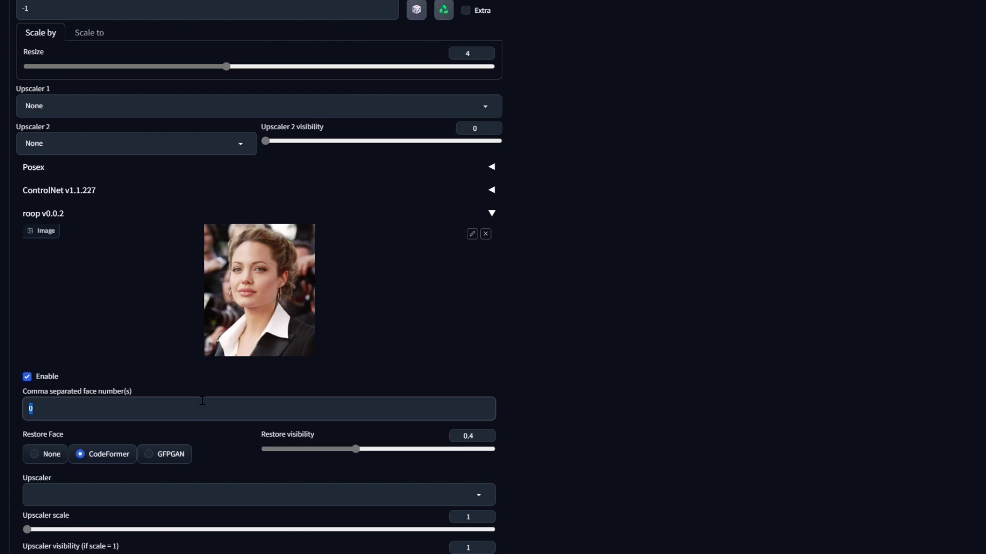
left_click(400, 450)
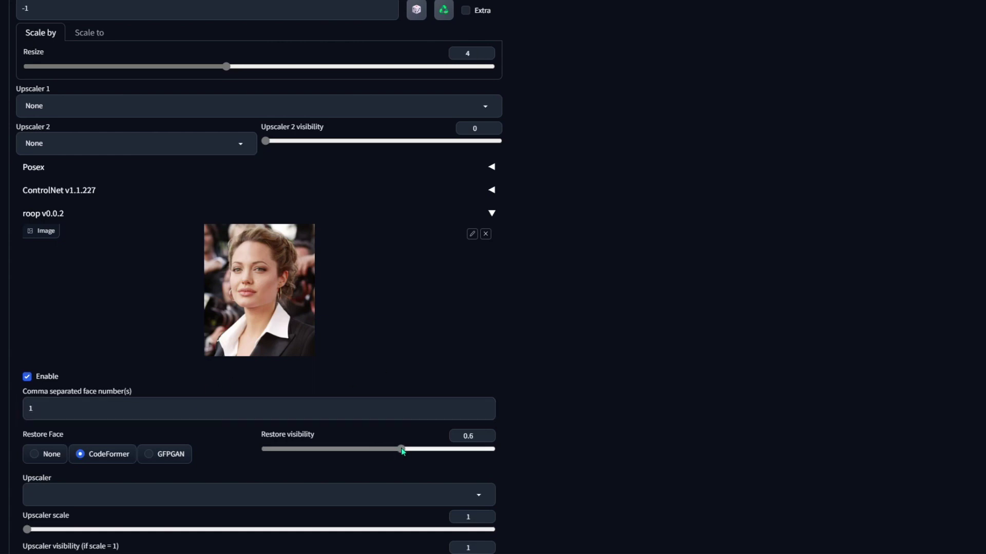
scroll(228, 466, "down", 2)
left_click(152, 419)
left_click(154, 324)
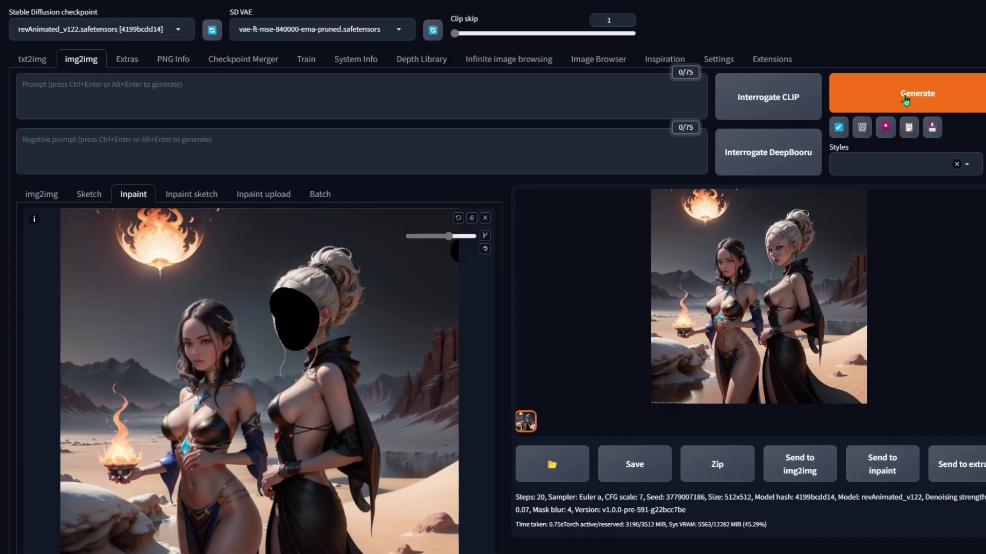
Generate the blonde woman's face swap and review it full-screen
left_click(904, 98)
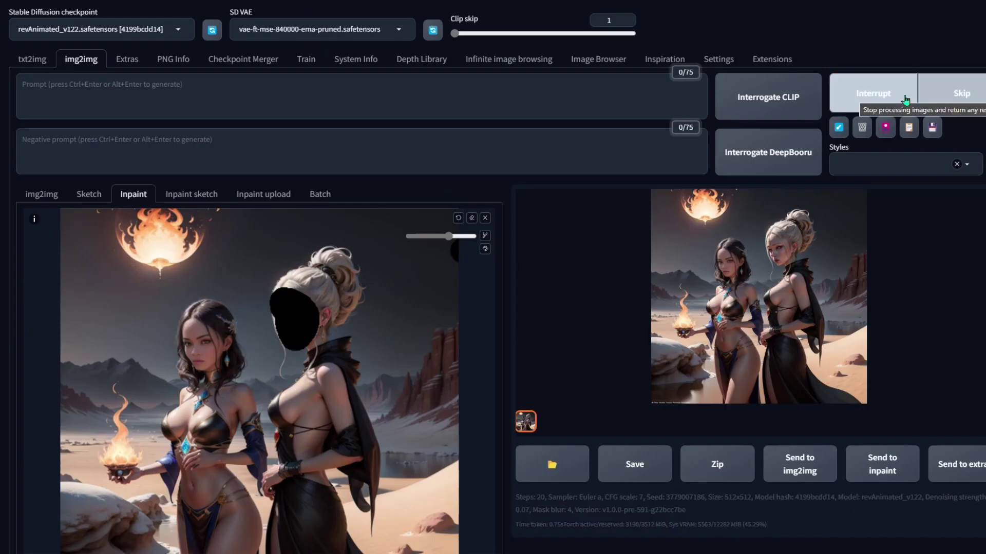
left_click(759, 296)
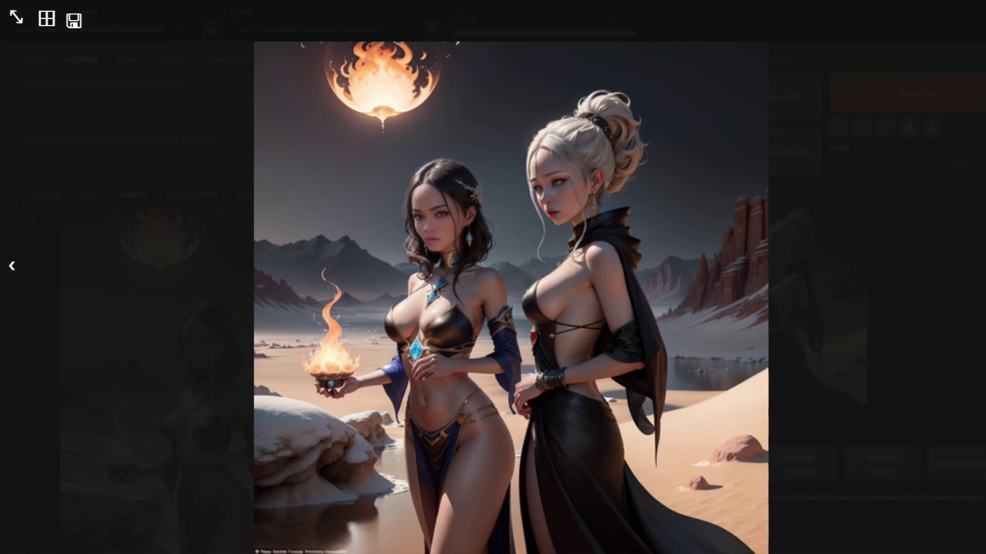
left_click(330, 334)
Switch Inpaint area to Whole picture, regenerate, and view the new result enlarged
scroll(355, 334, "down", 11)
scroll(57, 348, "up", 2)
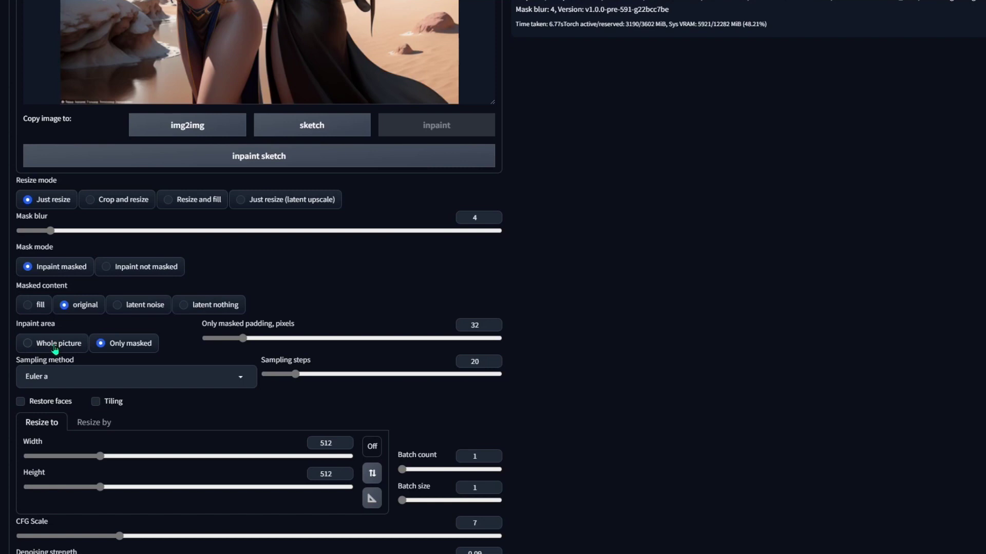
left_click(56, 344)
scroll(696, 205, "up", 10)
left_click(887, 107)
left_click(628, 224)
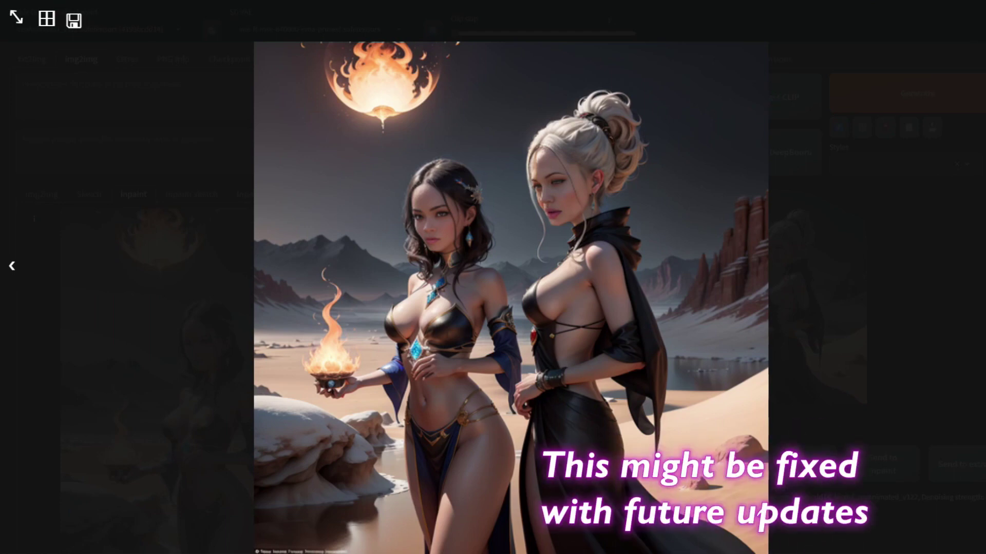
Close and reopen the whole-picture desert result in the full-screen viewer
left_click(688, 217)
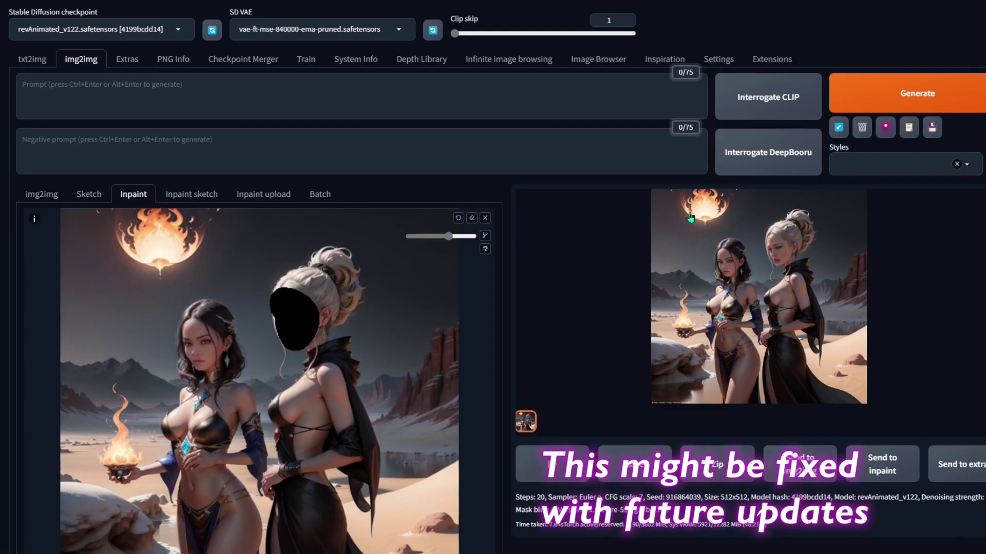
left_click(793, 257)
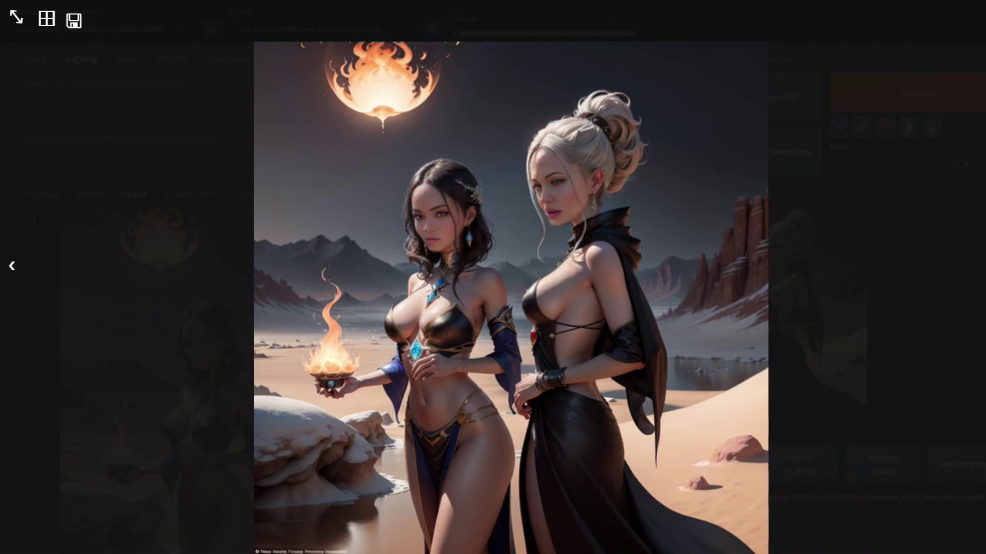